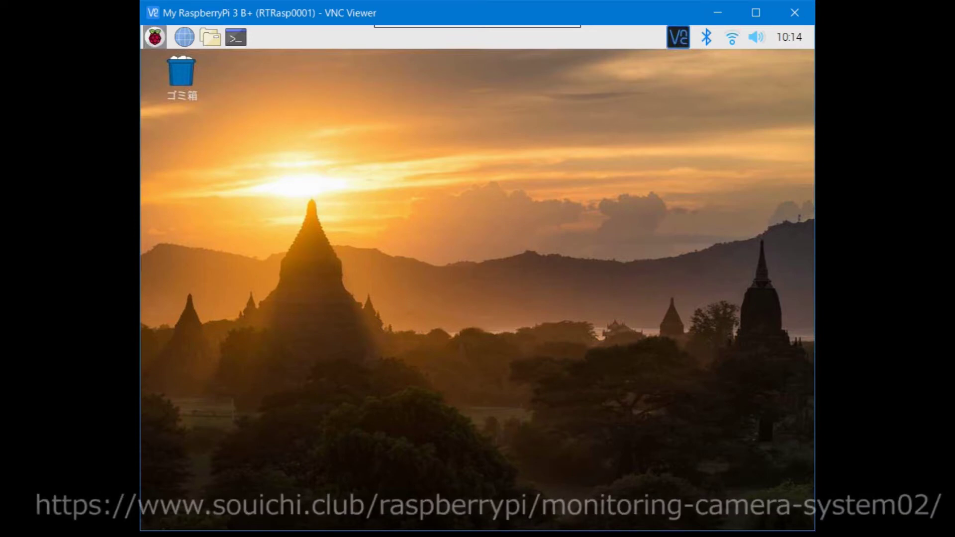
Open Raspberry Pi の設定 from the settings and authenticate with the account password.
{"action": "left_click", "coordinate": [155, 36]}
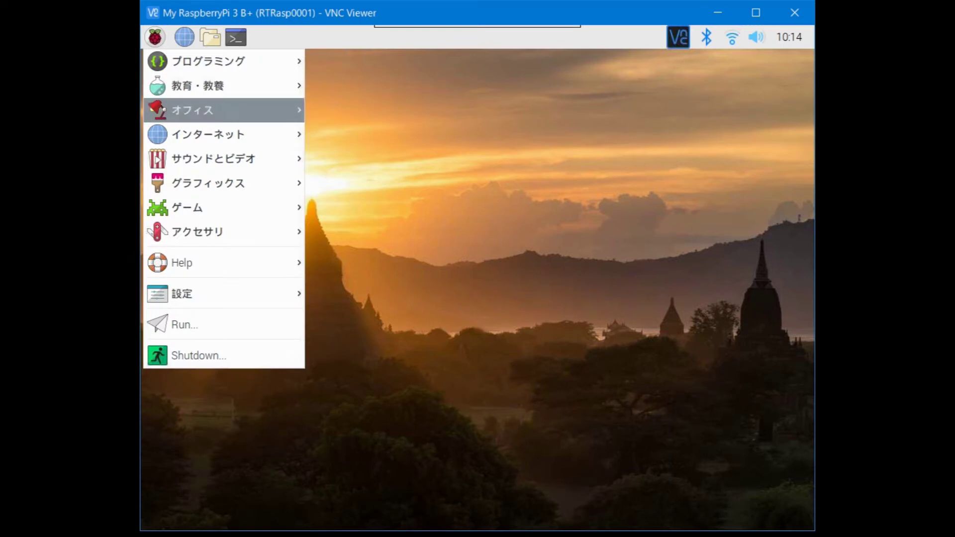
{"action": "mouse_move", "coordinate": [224, 293]}
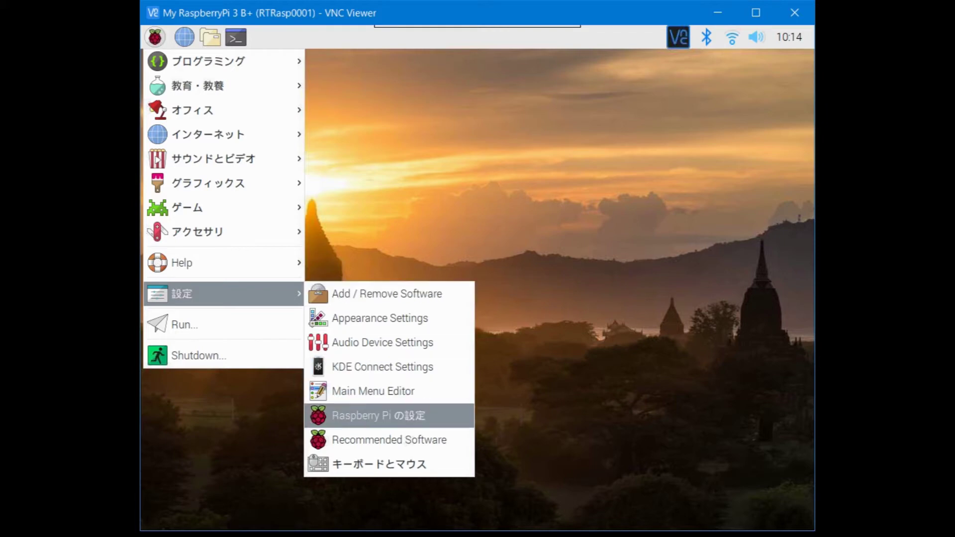
{"action": "left_click", "coordinate": [378, 416]}
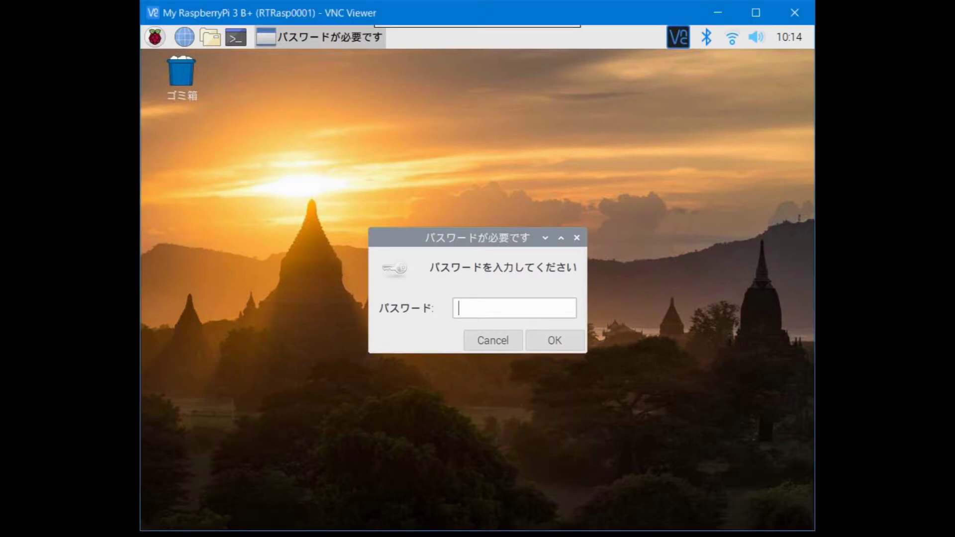
{"action": "key", "text": "ctrl+v"}
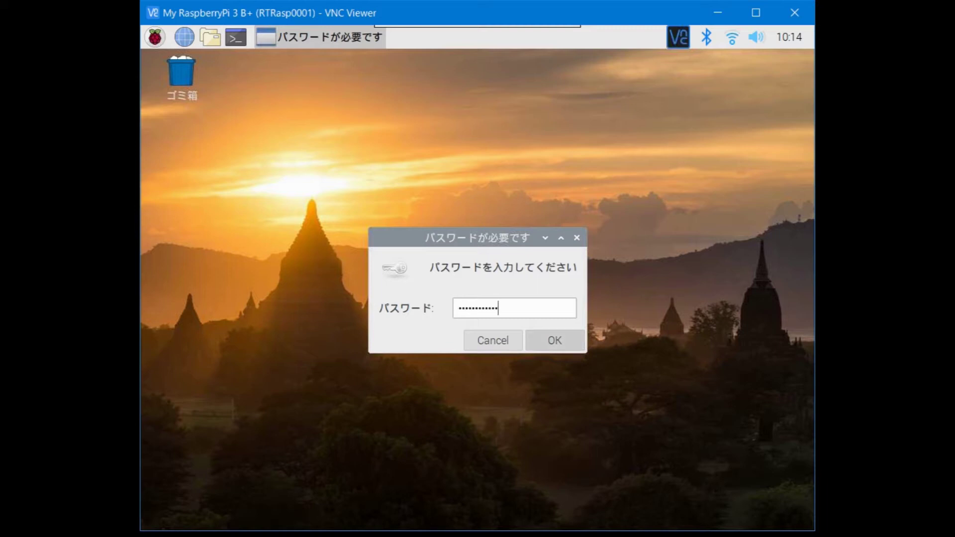
{"action": "left_click", "coordinate": [554, 340]}
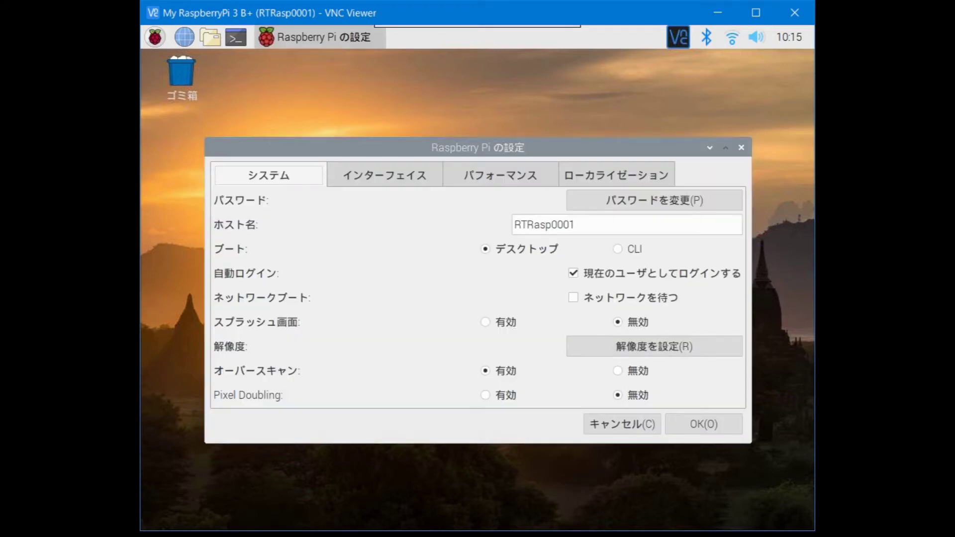
Enable the camera (カメラ) interface, apply the change and reboot the Raspberry Pi.
{"action": "left_click", "coordinate": [385, 175]}
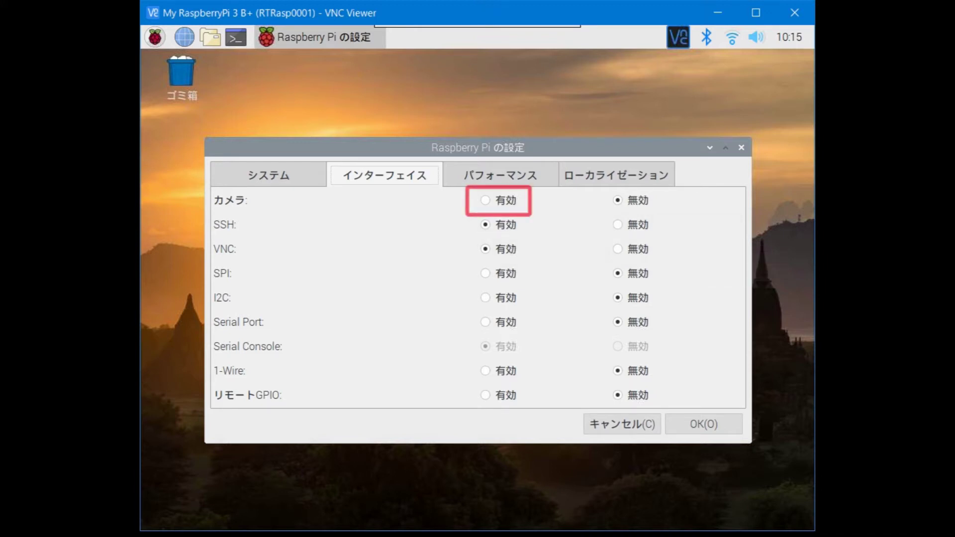
{"action": "left_click", "coordinate": [499, 200]}
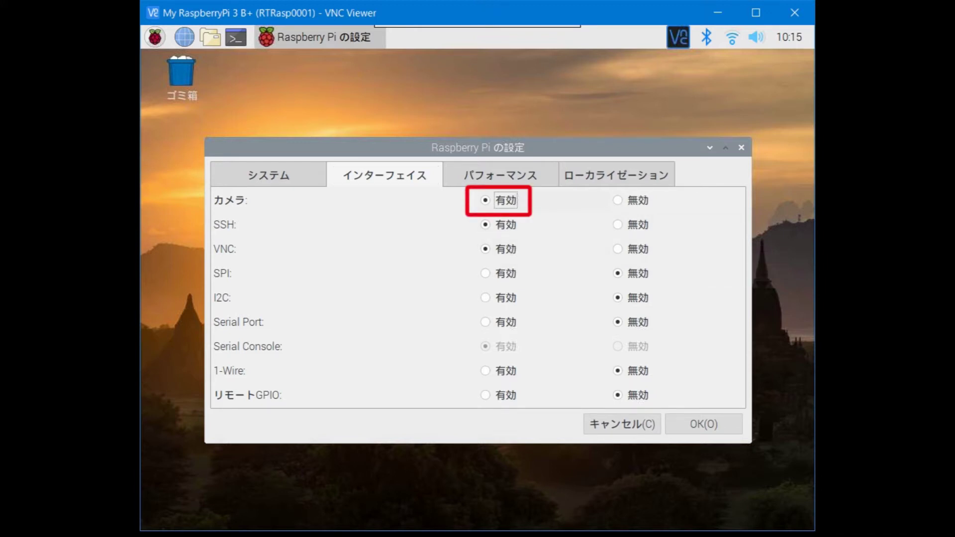
{"action": "key", "text": "alt+o"}
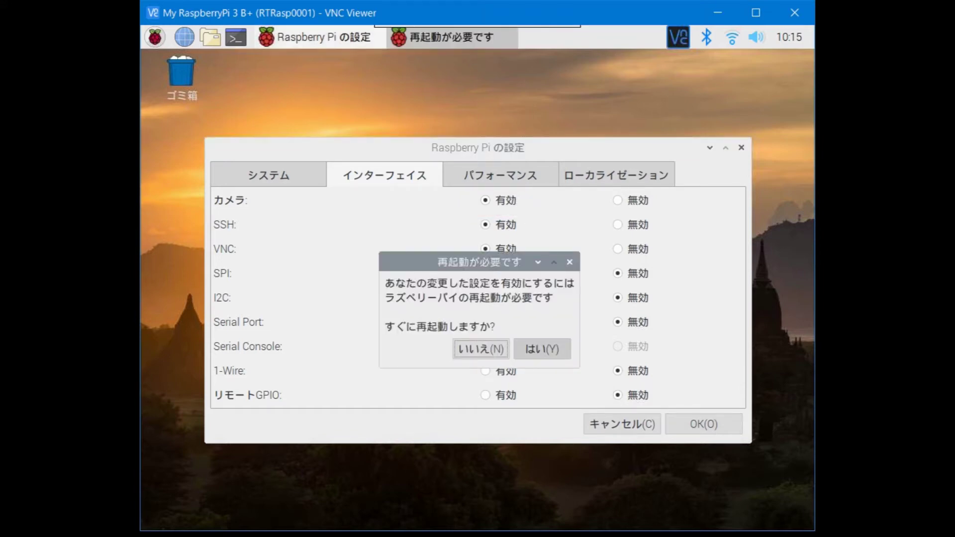
{"action": "key", "text": "alt+y"}
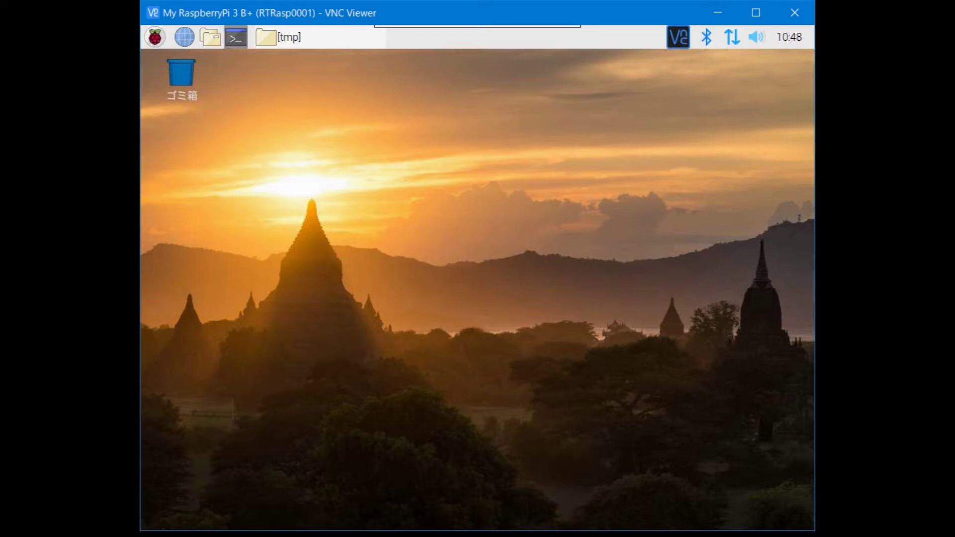
Record a test video by running sudo raspivid -o video.h264 -t 10000 in a terminal, authenticating with the account password.
{"action": "left_click", "coordinate": [236, 36]}
{"action": "right_click", "coordinate": [436, 232]}
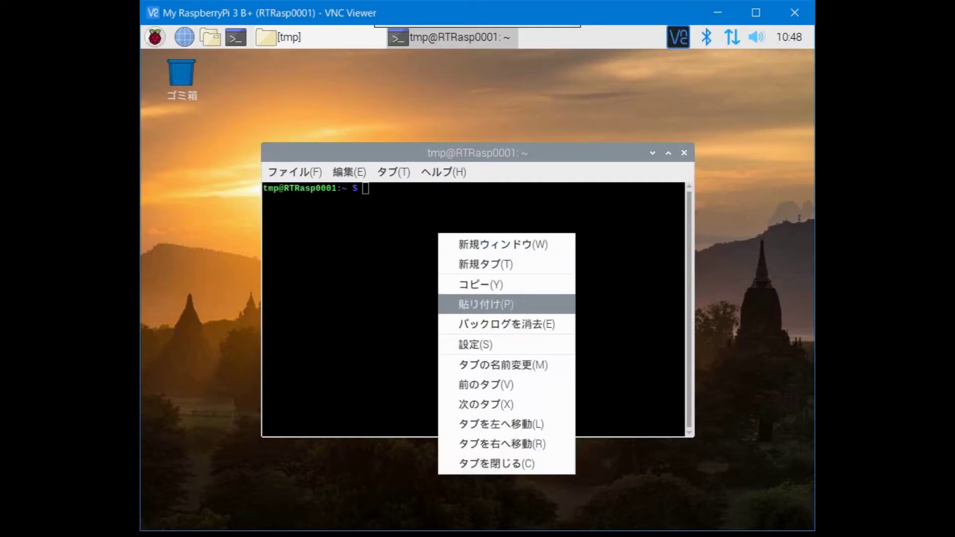
{"action": "left_click", "coordinate": [462, 303]}
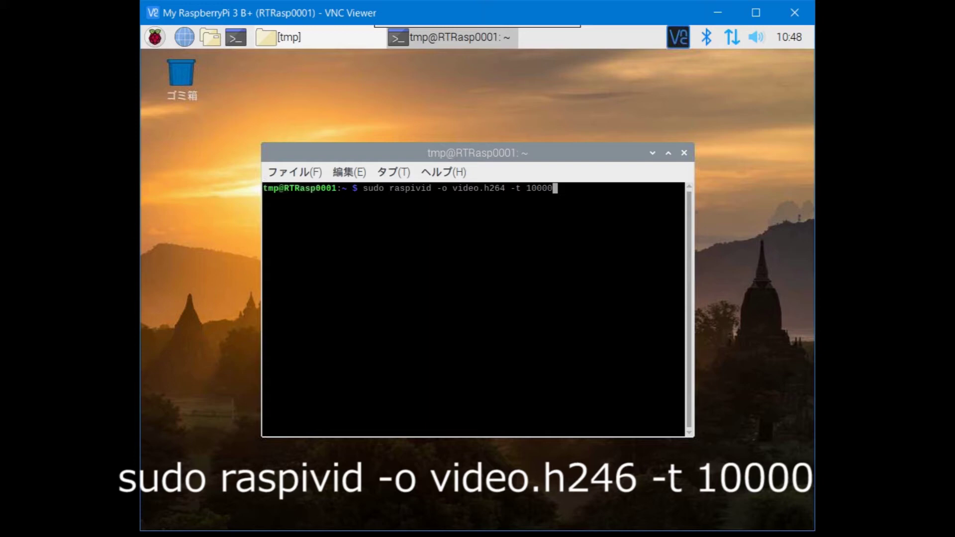
{"action": "key", "text": "Return"}
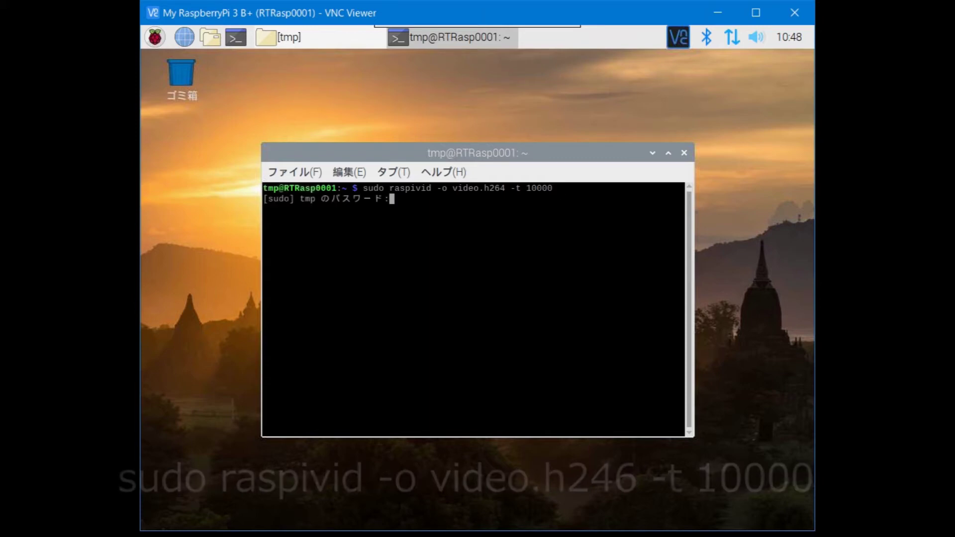
{"action": "key", "text": "Return"}
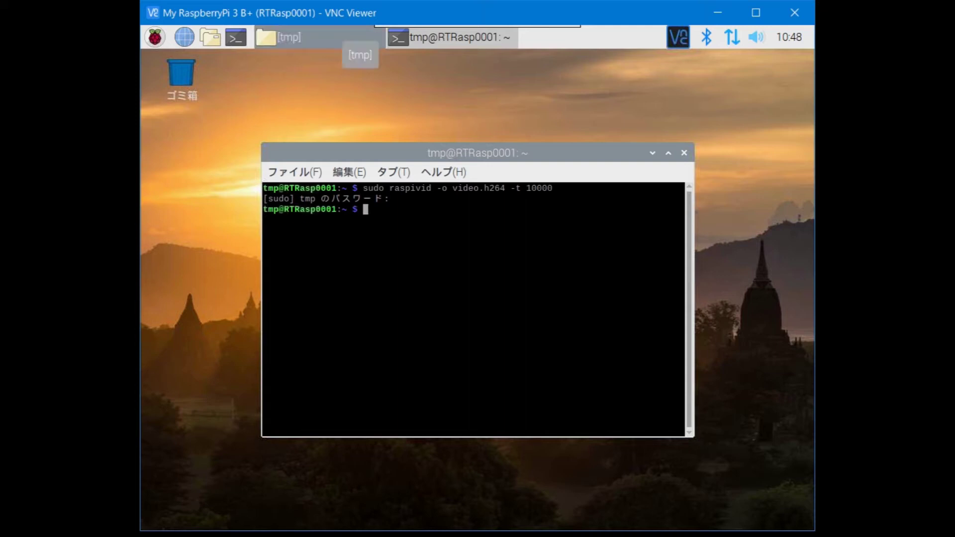
Bring up the tmp folder window to check the recorded video.h264.
{"action": "left_click", "coordinate": [340, 37]}
{"action": "left_click", "coordinate": [492, 204]}
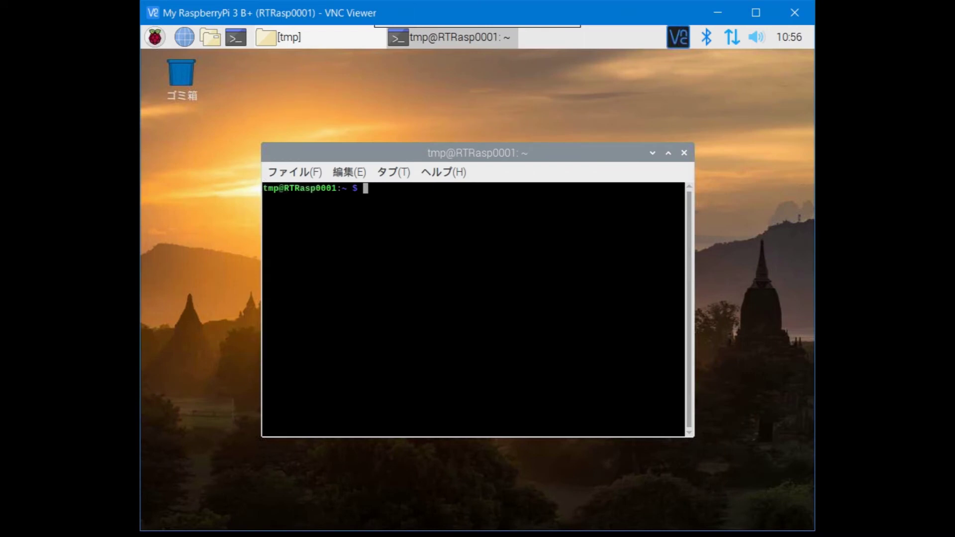
Install the Google API client library by running sudo pip3 install google-api-python-client in the terminal.
{"action": "right_click", "coordinate": [462, 211]}
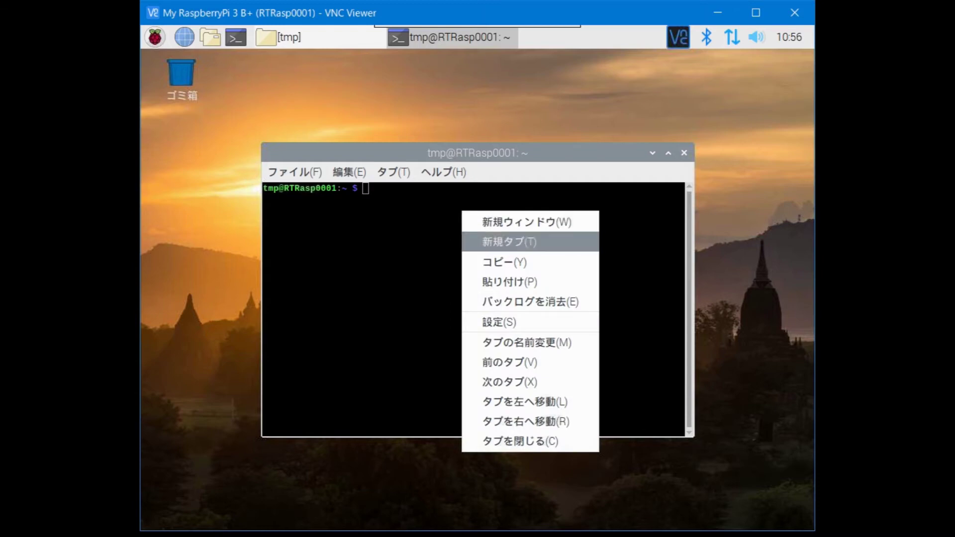
{"action": "left_click", "coordinate": [502, 281]}
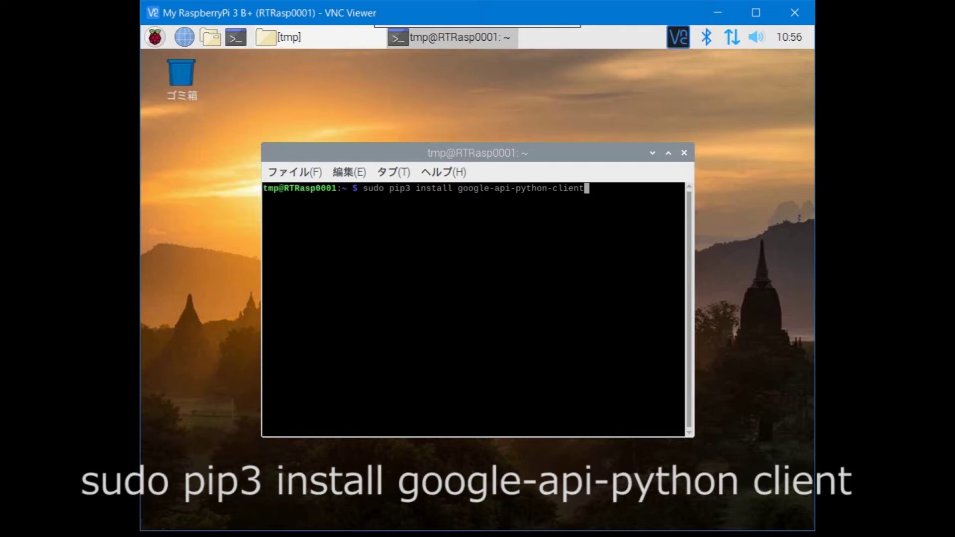
{"action": "key", "text": "Return"}
{"action": "key", "text": "Return"}
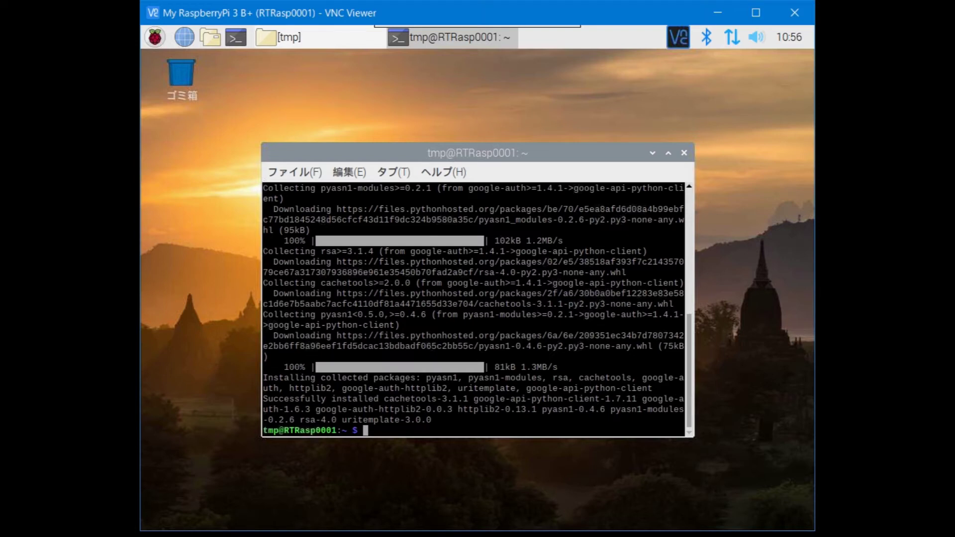
Install PyDrive by running sudo pip3 install pydrive in the terminal.
{"action": "right_click", "coordinate": [375, 426]}
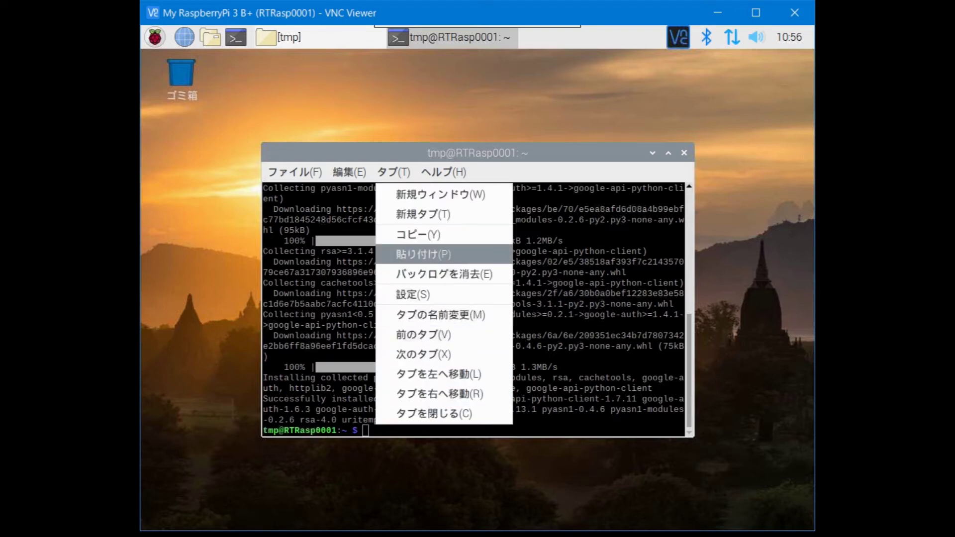
{"action": "left_click", "coordinate": [422, 254]}
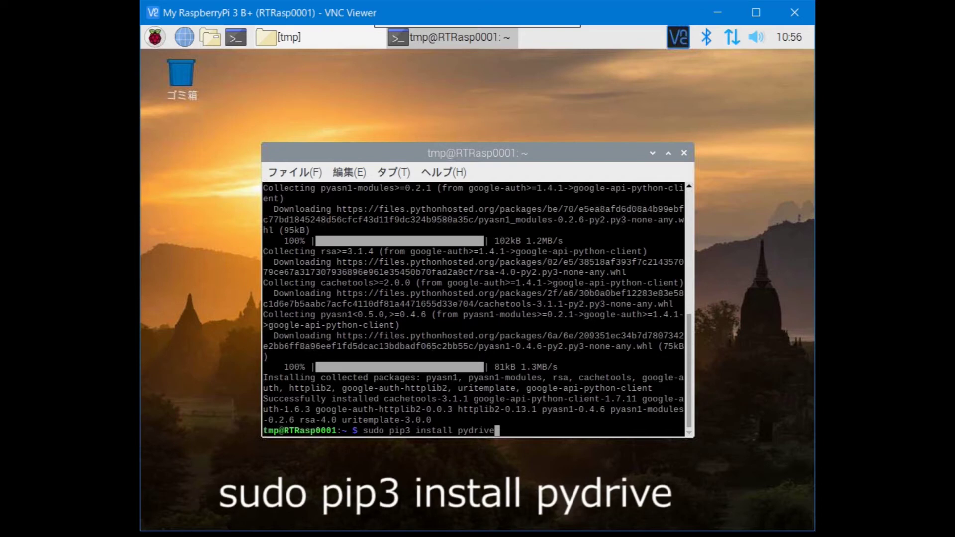
{"action": "key", "text": "Return"}
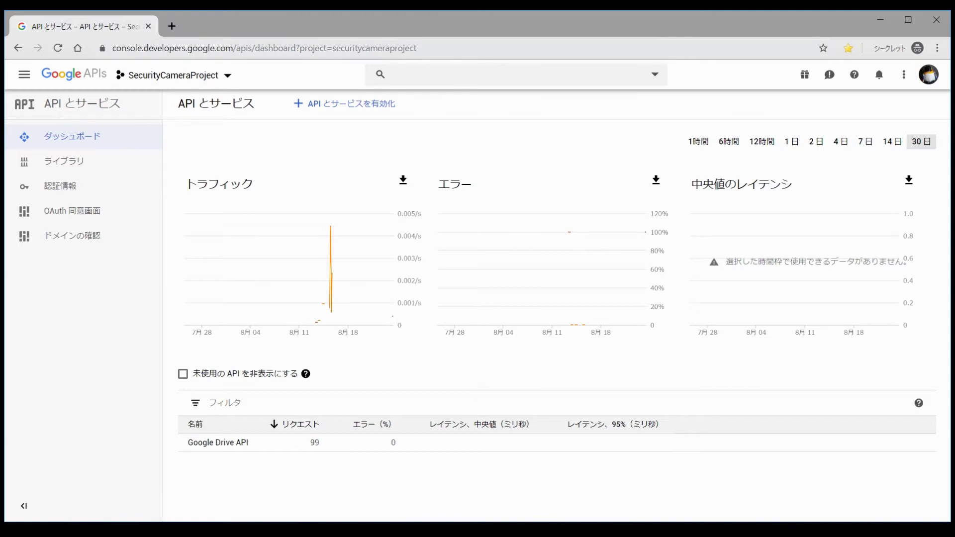
In the Google API console, view the new project form and return to the SecurityCameraProject dashboard without creating a project.
{"action": "key", "text": "ctrl+l"}
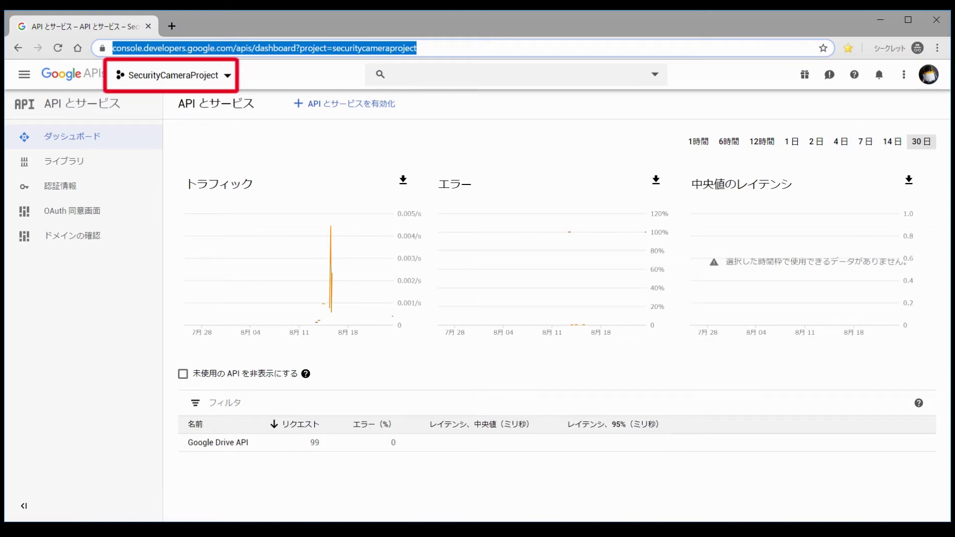
{"action": "left_click", "coordinate": [173, 75]}
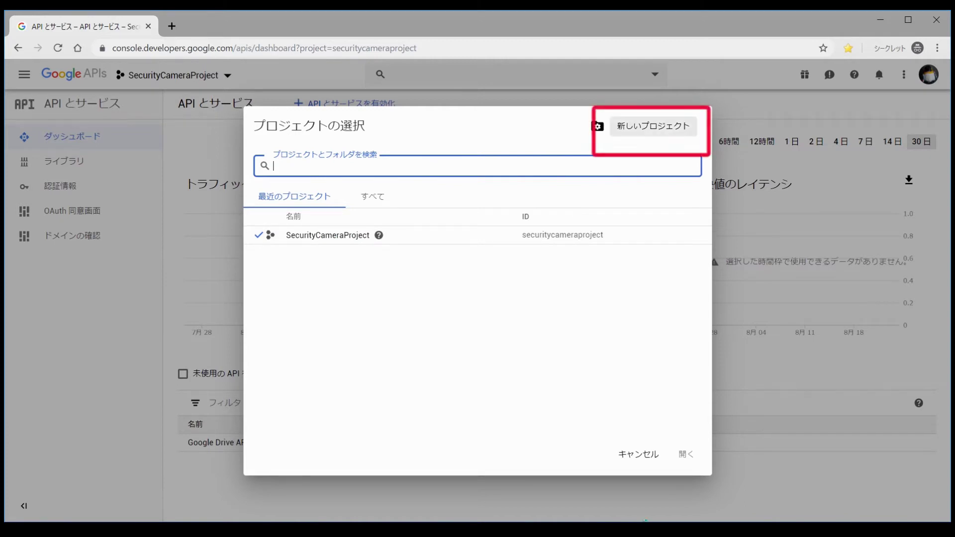
{"action": "left_click", "coordinate": [653, 125]}
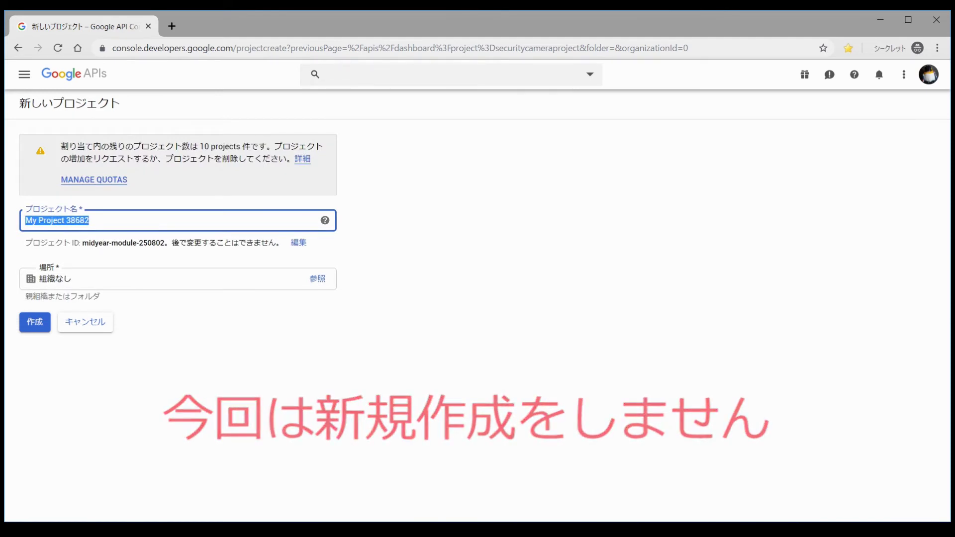
{"action": "left_click", "coordinate": [17, 48]}
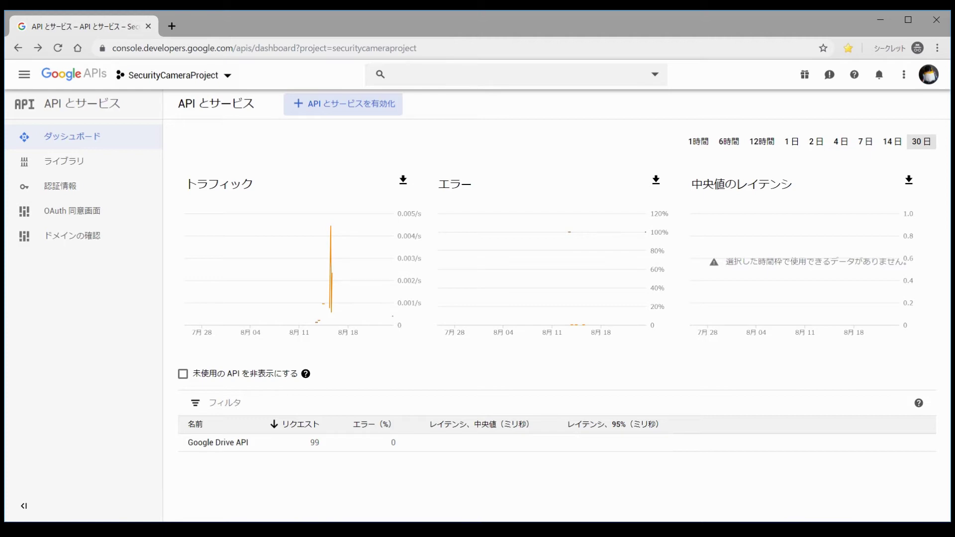
{"action": "left_click", "coordinate": [173, 75]}
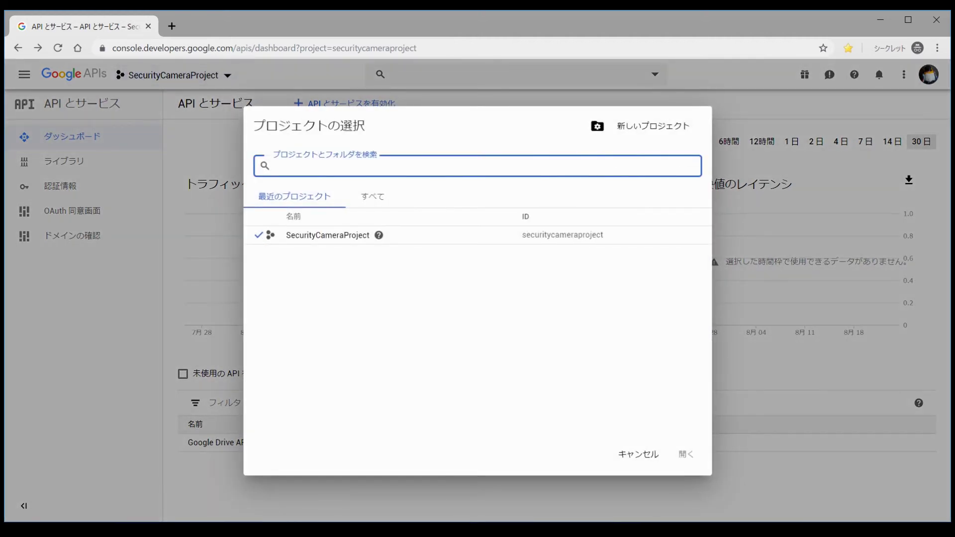
{"action": "left_click", "coordinate": [638, 454]}
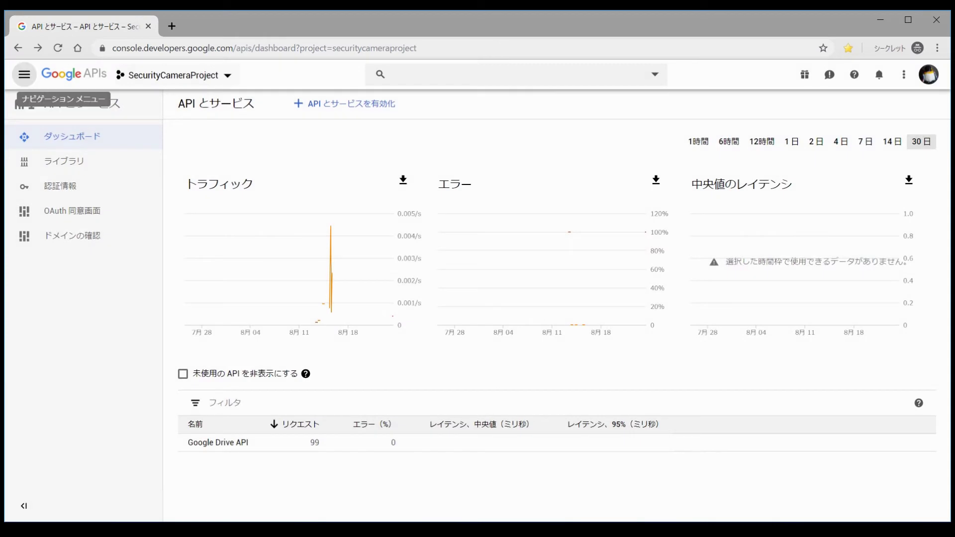
Open the credentials page (認証情報) under API とサービス for SecurityCameraProject.
{"action": "left_click", "coordinate": [24, 75]}
{"action": "mouse_move", "coordinate": [89, 117]}
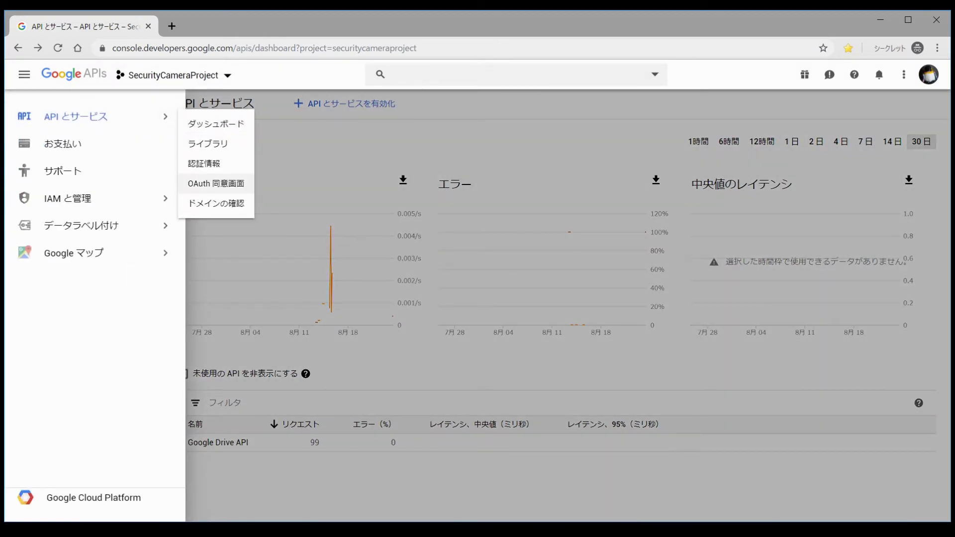
{"action": "left_click", "coordinate": [204, 163]}
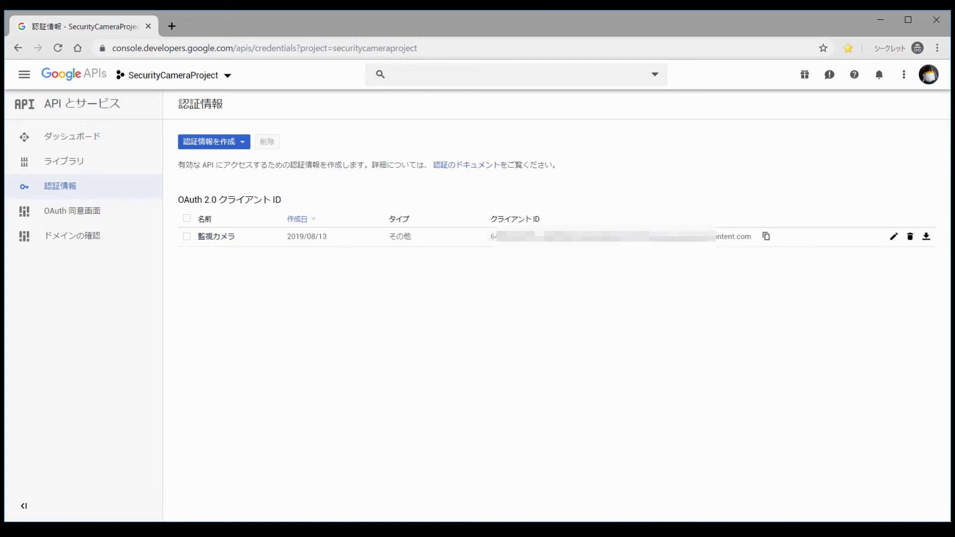
Create an OAuth client ID of application type その他, keeping the name その他のクライアント 2, and dismiss the client details.
{"action": "left_click", "coordinate": [214, 142]}
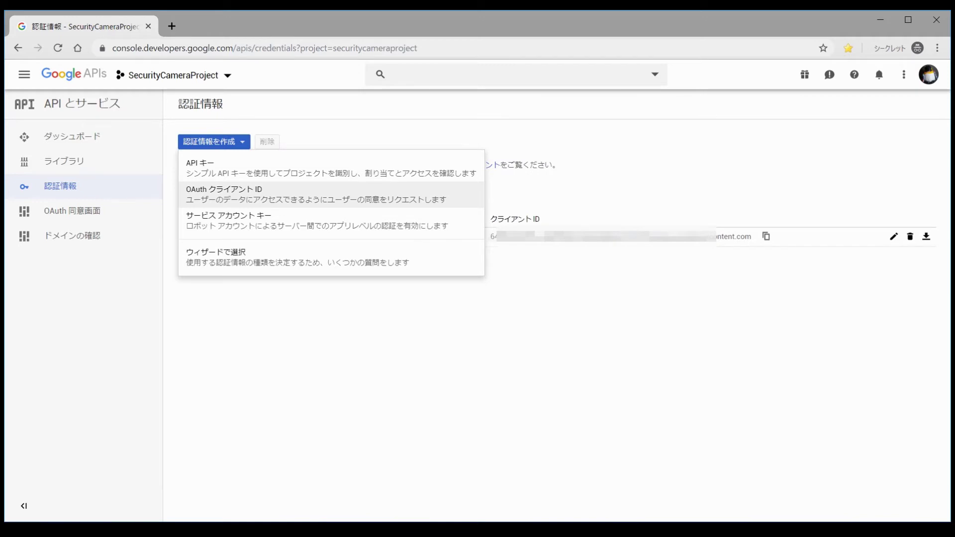
{"action": "left_click", "coordinate": [223, 194]}
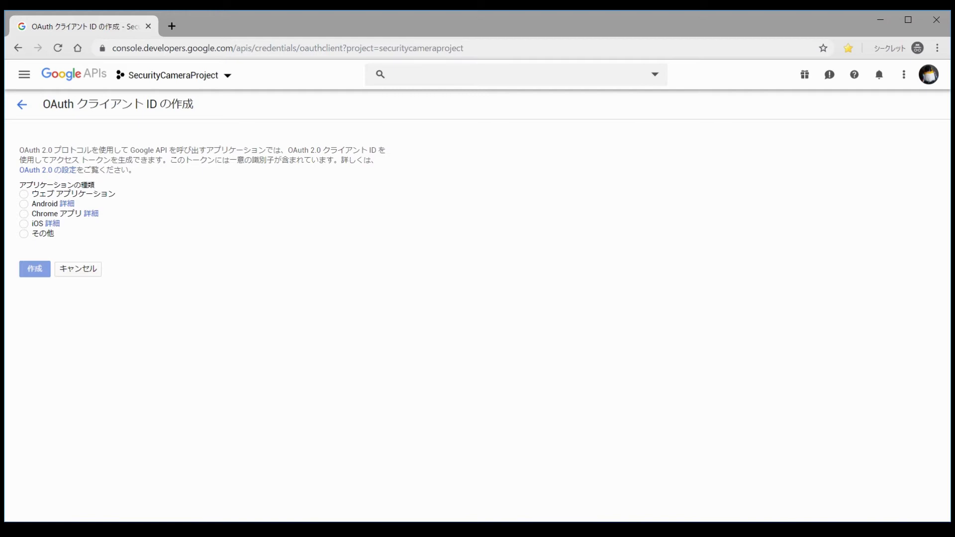
{"action": "mouse_move", "coordinate": [114, 150]}
{"action": "left_mouse_down"}
{"action": "mouse_move", "coordinate": [118, 159]}
{"action": "mouse_move", "coordinate": [103, 160]}
{"action": "left_mouse_up"}
{"action": "left_click", "coordinate": [117, 159]}
{"action": "left_click", "coordinate": [100, 159]}
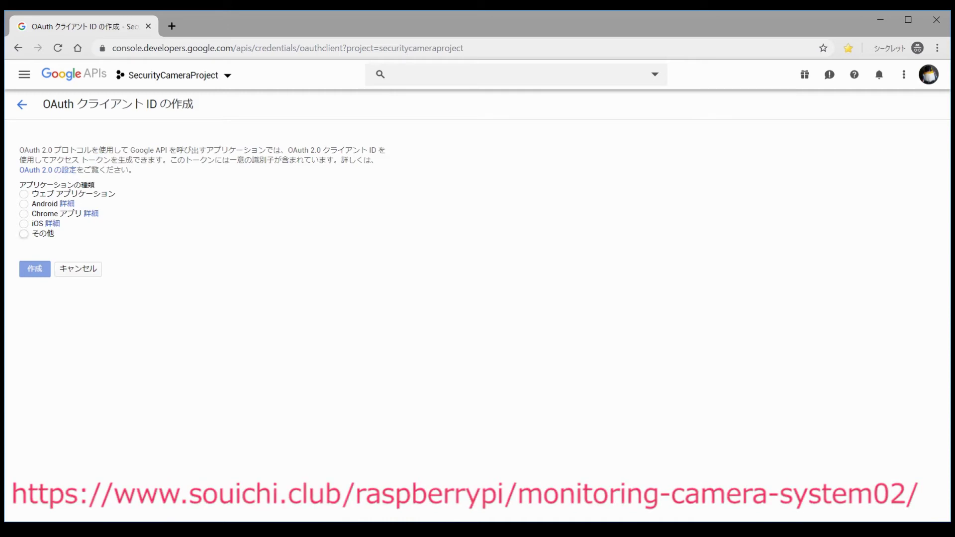
{"action": "left_click", "coordinate": [24, 234]}
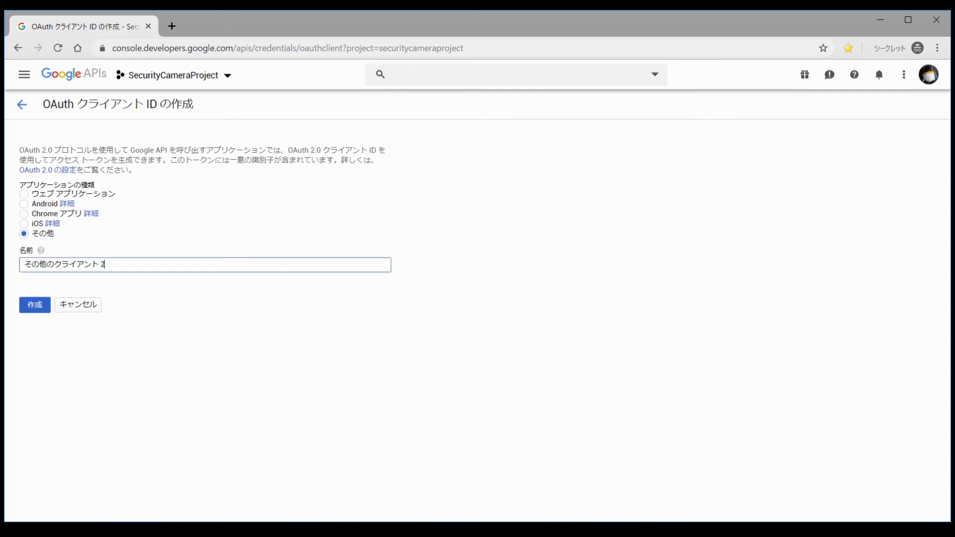
{"action": "key", "text": "Return"}
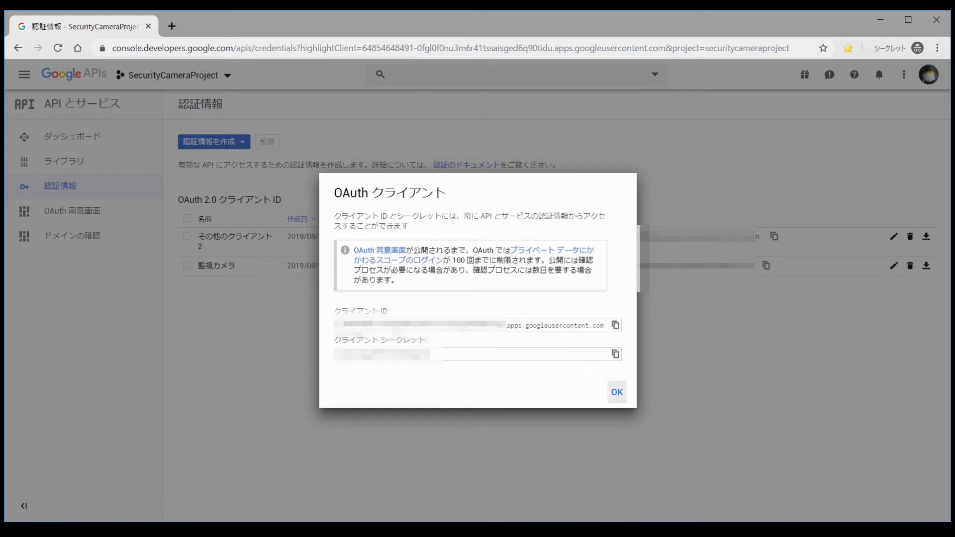
{"action": "left_click", "coordinate": [617, 392]}
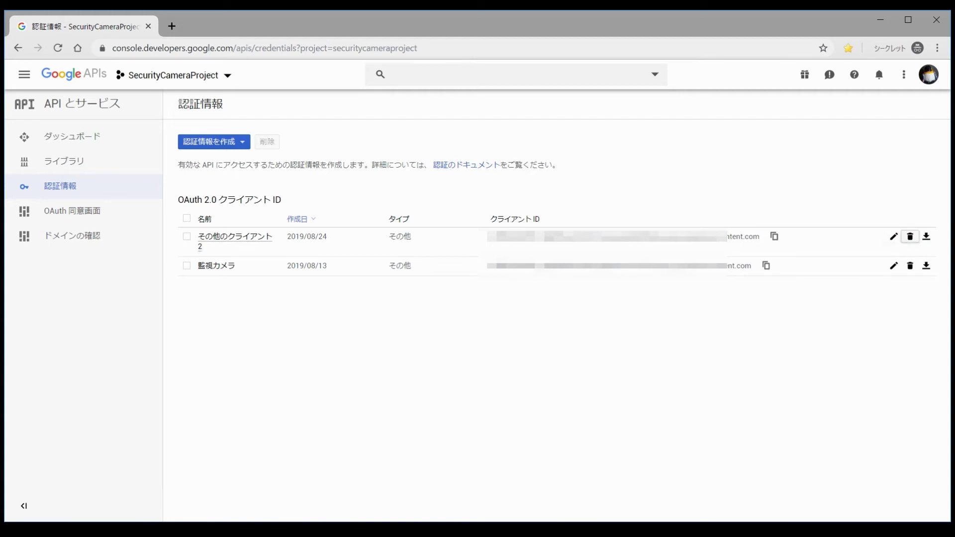
Delete the OAuth client その他のクライアント 2 from the credentials list and confirm the deletion.
{"action": "left_click", "coordinate": [910, 236]}
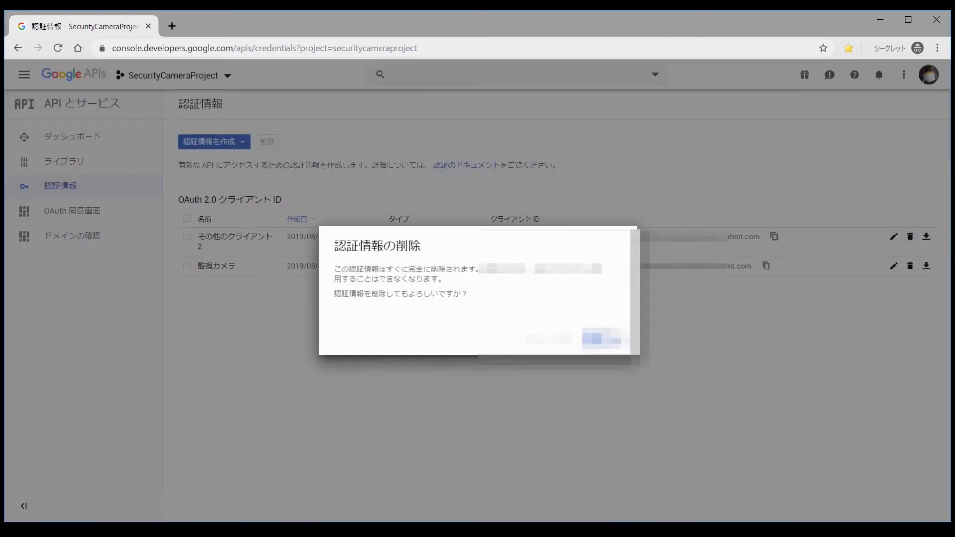
{"action": "key", "text": "Return"}
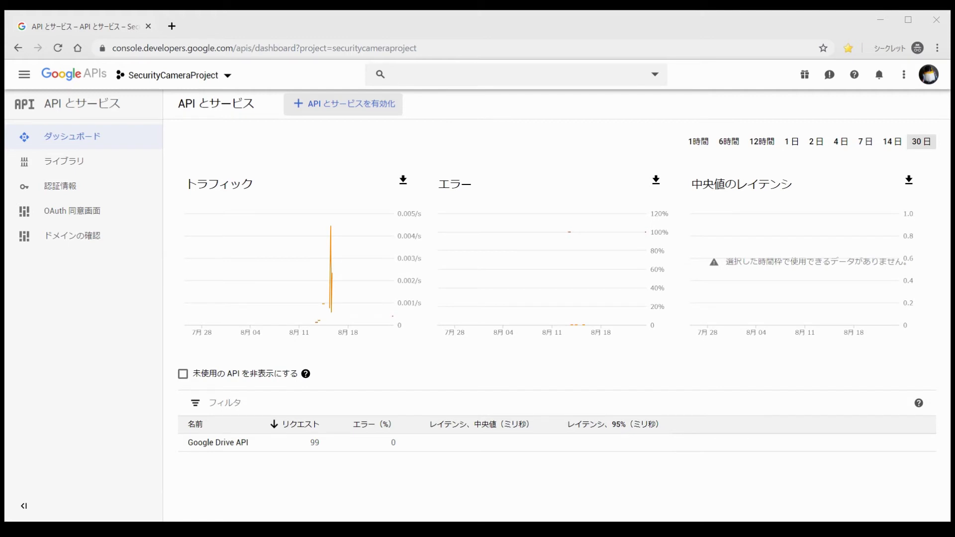
Search the API library for drive, view the Google Drive API page, and go back.
{"action": "left_click", "coordinate": [63, 161]}
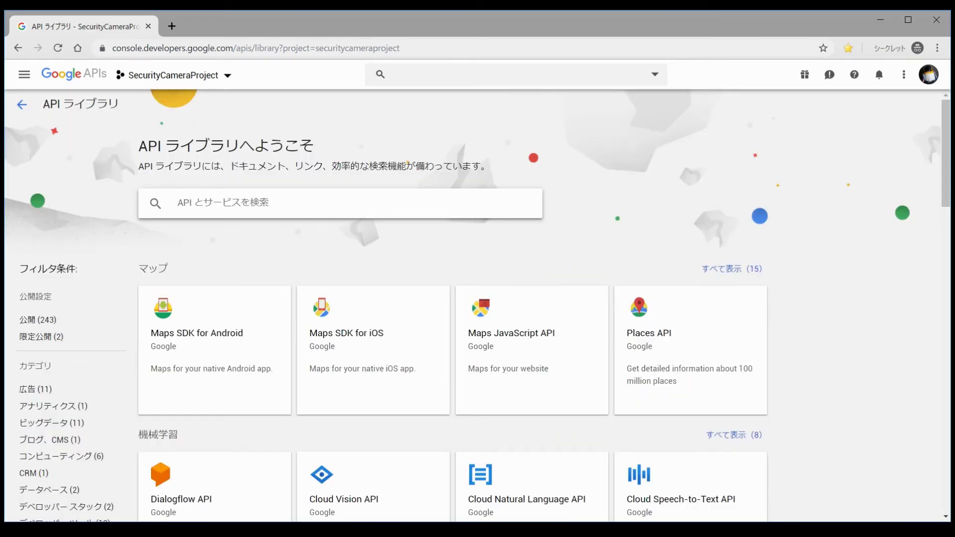
{"action": "type", "text": "drive"}
{"action": "key", "text": "F10"}
{"action": "key", "text": "Return"}
{"action": "key", "text": "Return"}
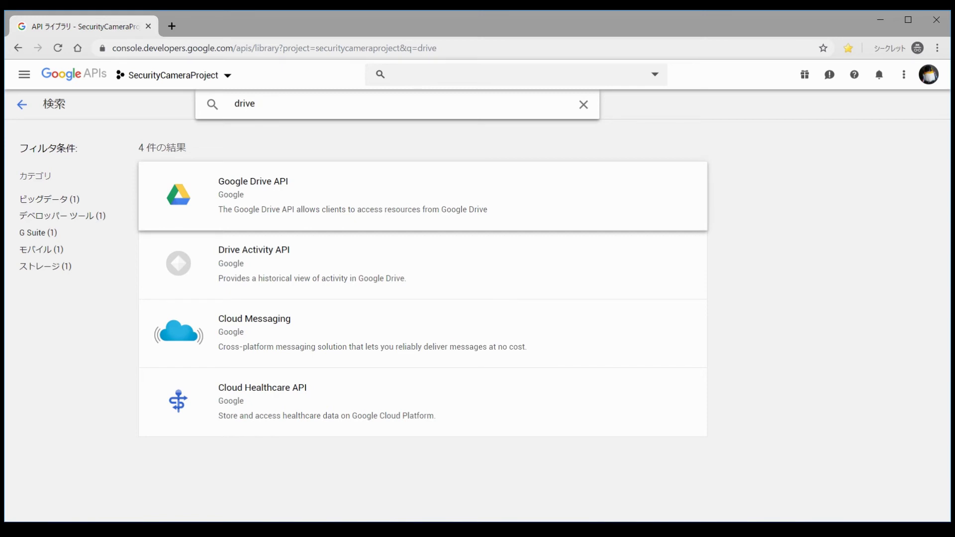
{"action": "left_click", "coordinate": [298, 196]}
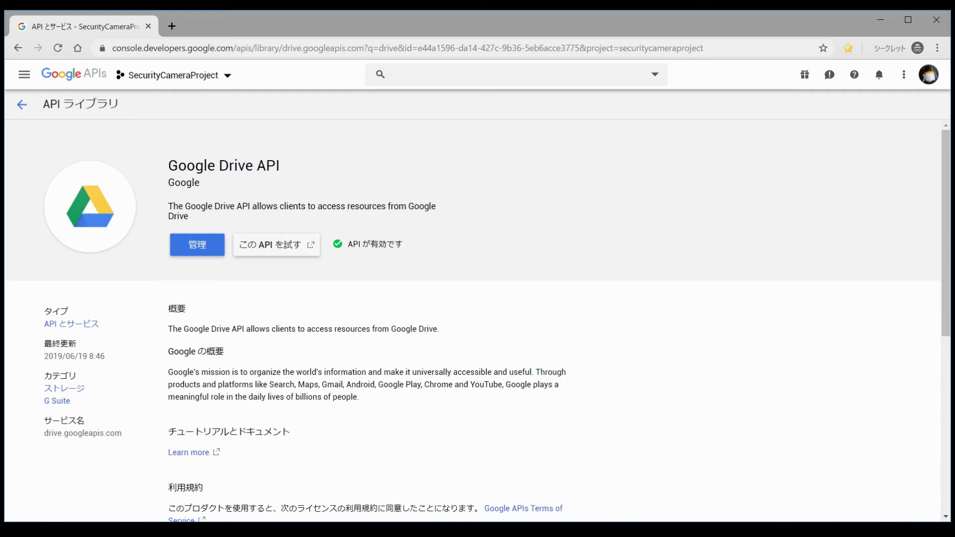
{"action": "key", "text": "alt+Left"}
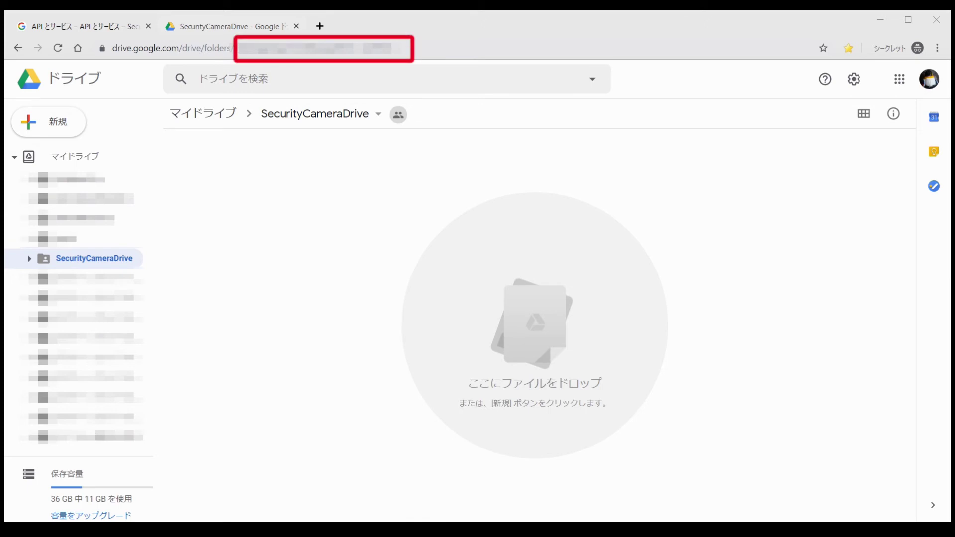
{"action": "left_click_drag", "start_coordinate": [235, 47], "coordinate": [423, 48]}
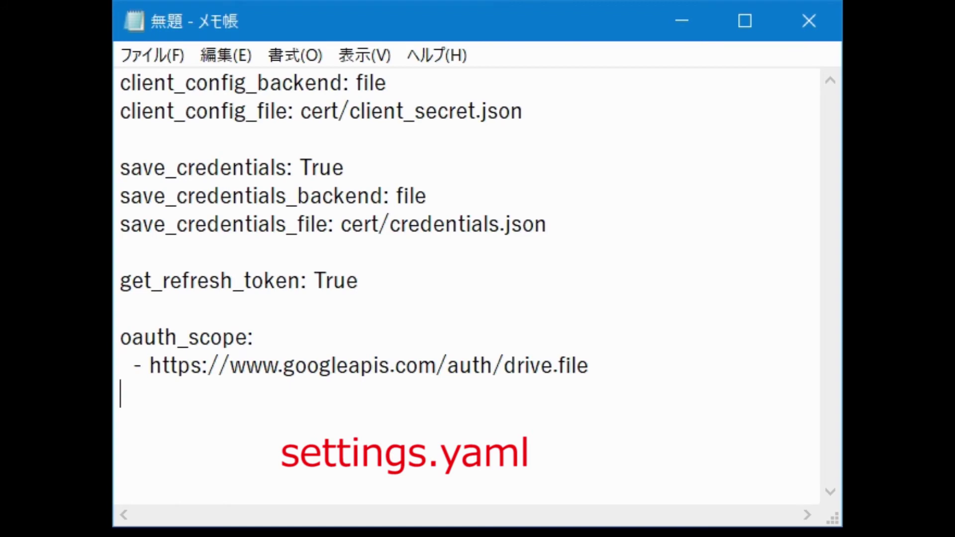
In the Notepad text for settings.yaml, go to the beginning and select the whole client_config_backend line.
{"action": "key", "text": "Up"}
{"action": "key", "text": "Up"}
{"action": "key", "text": "Up"}
{"action": "key", "text": "Up"}
{"action": "key", "text": "Up"}
{"action": "key", "text": "Up"}
{"action": "key", "text": "Up"}
{"action": "key", "text": "Up"}
{"action": "key", "text": "Up"}
{"action": "key", "text": "Up"}
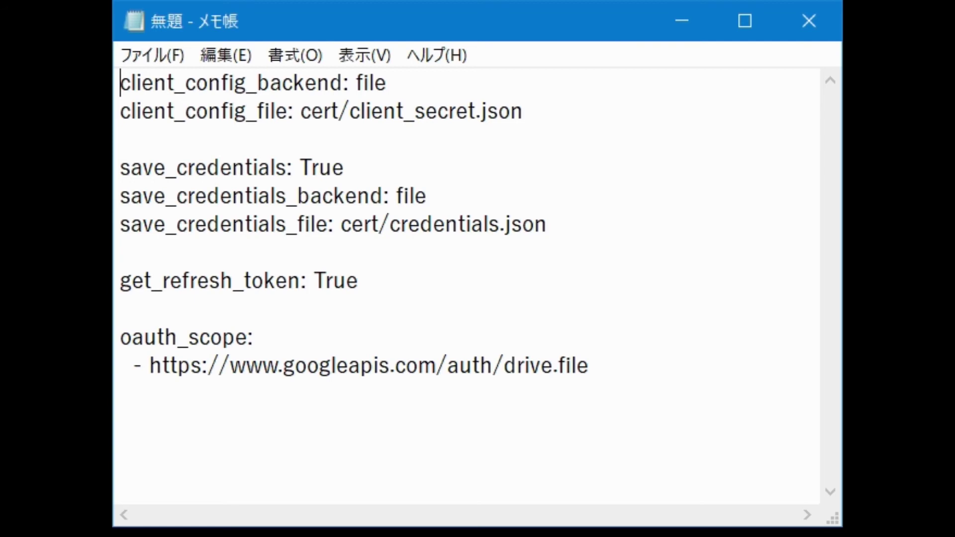
{"action": "key", "text": "shift+Down"}
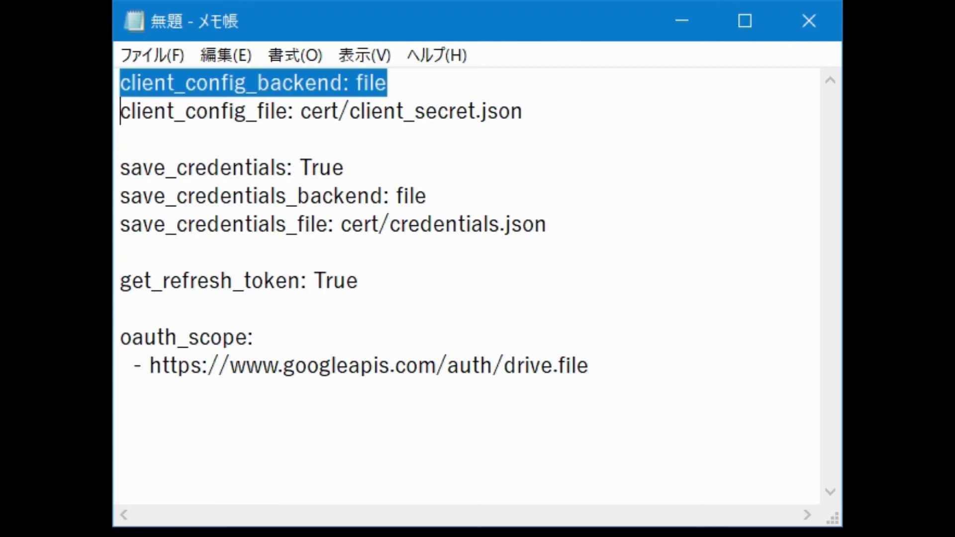
Select only the value file in the client_config_backend line.
{"action": "key", "text": "Up"}
{"action": "key", "text": "End"}
{"action": "key", "text": "Left"}
{"action": "key", "text": "Left"}
{"action": "key", "text": "Left"}
{"action": "key", "text": "Left"}
{"action": "key", "text": "shift+Right"}
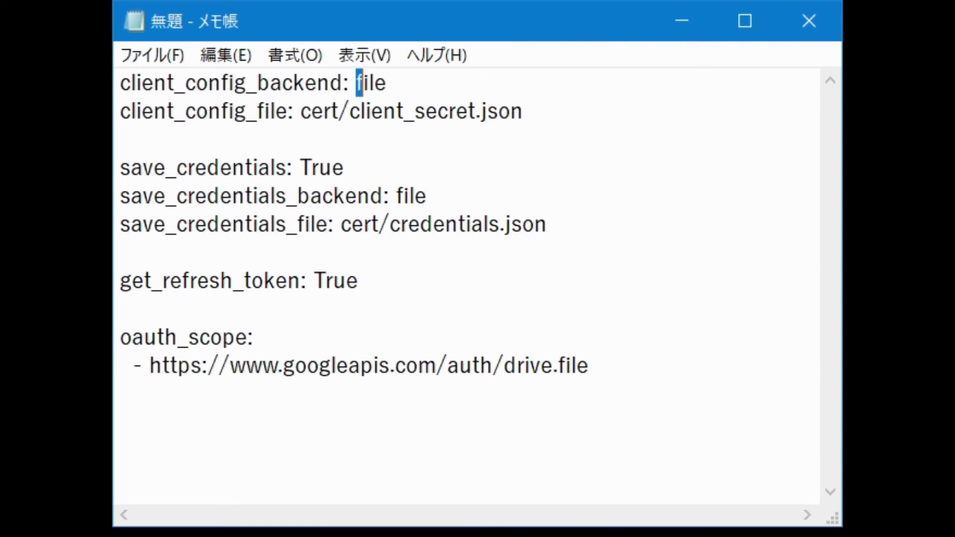
{"action": "key", "text": "shift+Right"}
{"action": "key", "text": "shift+Right"}
{"action": "key", "text": "shift+Right"}
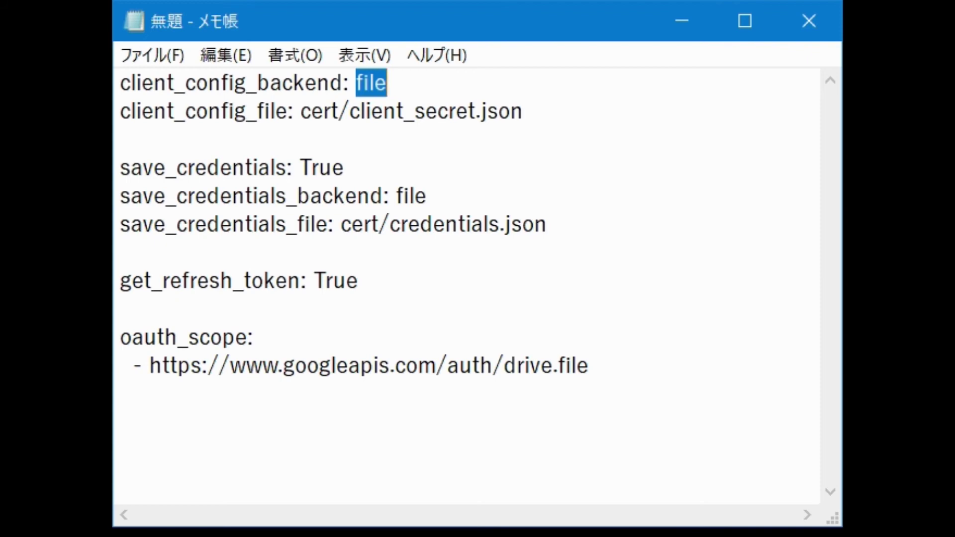
Select the client_config_file value cert/client_secret.json, followed by both client_config lines together.
{"action": "key", "text": "Down"}
{"action": "key", "text": "Left"}
{"action": "key", "text": "Left"}
{"action": "key", "text": "Left"}
{"action": "key", "text": "Left"}
{"action": "key", "text": "Left"}
{"action": "key", "text": "Left"}
{"action": "key", "text": "Left"}
{"action": "key", "text": "Left"}
{"action": "key", "text": "Left"}
{"action": "key", "text": "Left"}
{"action": "key", "text": "Left"}
{"action": "key", "text": "Left"}
{"action": "key", "text": "Left"}
{"action": "key", "text": "Left"}
{"action": "key", "text": "Left"}
{"action": "key", "text": "Left"}
{"action": "key", "text": "Left"}
{"action": "key", "text": "Left"}
{"action": "key", "text": "Left"}
{"action": "key", "text": "Left"}
{"action": "key", "text": "Right"}
{"action": "key", "text": "Right"}
{"action": "key", "text": "Right"}
{"action": "key", "text": "Right"}
{"action": "key", "text": "Right"}
{"action": "key", "text": "Right"}
{"action": "key", "text": "Right"}
{"action": "key", "text": "Right"}
{"action": "key", "text": "Right"}
{"action": "key", "text": "Right"}
{"action": "key", "text": "Right"}
{"action": "key", "text": "Right"}
{"action": "key", "text": "Right"}
{"action": "key", "text": "Left"}
{"action": "key", "text": "Left"}
{"action": "key", "text": "shift+Right"}
{"action": "key", "text": "shift+Right"}
{"action": "key", "text": "shift+Right"}
{"action": "key", "text": "shift+Right"}
{"action": "key", "text": "shift+Right"}
{"action": "key", "text": "shift+Right"}
{"action": "key", "text": "shift+Right"}
{"action": "key", "text": "shift+Right"}
{"action": "key", "text": "shift+Right"}
{"action": "key", "text": "shift+Right"}
{"action": "key", "text": "shift+Right"}
{"action": "key", "text": "shift+Right"}
{"action": "key", "text": "shift+Right"}
{"action": "key", "text": "shift+Right"}
{"action": "key", "text": "shift+Right"}
{"action": "key", "text": "shift+Right"}
{"action": "key", "text": "shift+Right"}
{"action": "key", "text": "shift+Right"}
{"action": "key", "text": "shift+Right"}
{"action": "key", "text": "shift+Right"}
{"action": "key", "text": "shift+Right"}
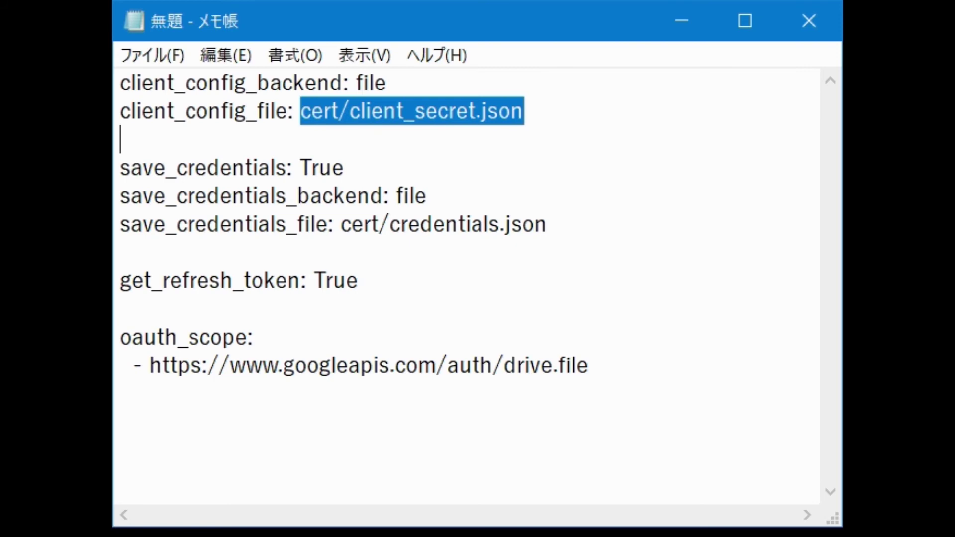
{"action": "left_click", "coordinate": [121, 140]}
{"action": "left_click_drag", "start_coordinate": [121, 82], "coordinate": [121, 139]}
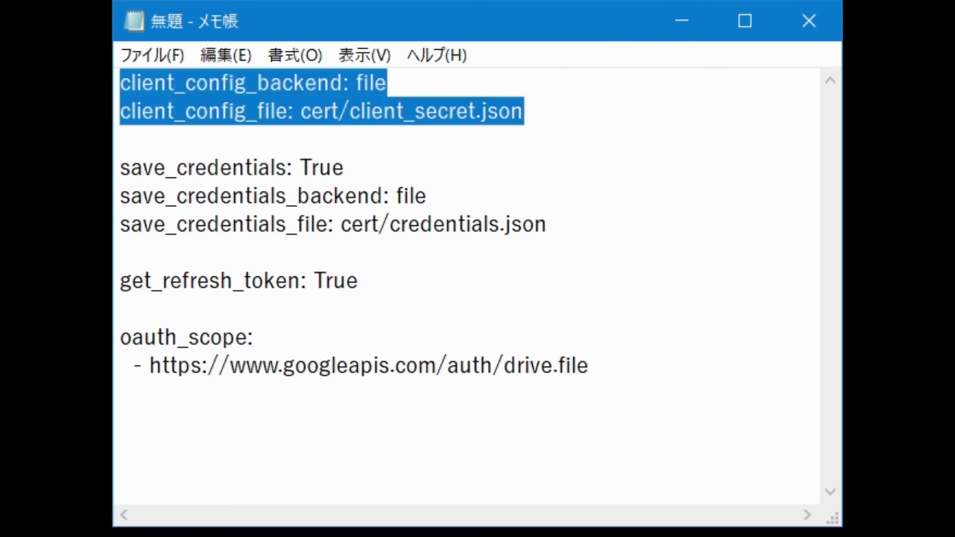
Select the value True in the save_credentials line.
{"action": "left_click", "coordinate": [120, 167]}
{"action": "key", "text": "Right"}
{"action": "key", "text": "Right"}
{"action": "key", "text": "Right"}
{"action": "key", "text": "Right"}
{"action": "key", "text": "Right"}
{"action": "key", "text": "Right"}
{"action": "key", "text": "Right"}
{"action": "key", "text": "Right"}
{"action": "key", "text": "Right"}
{"action": "key", "text": "Right"}
{"action": "key", "text": "Right"}
{"action": "key", "text": "Right"}
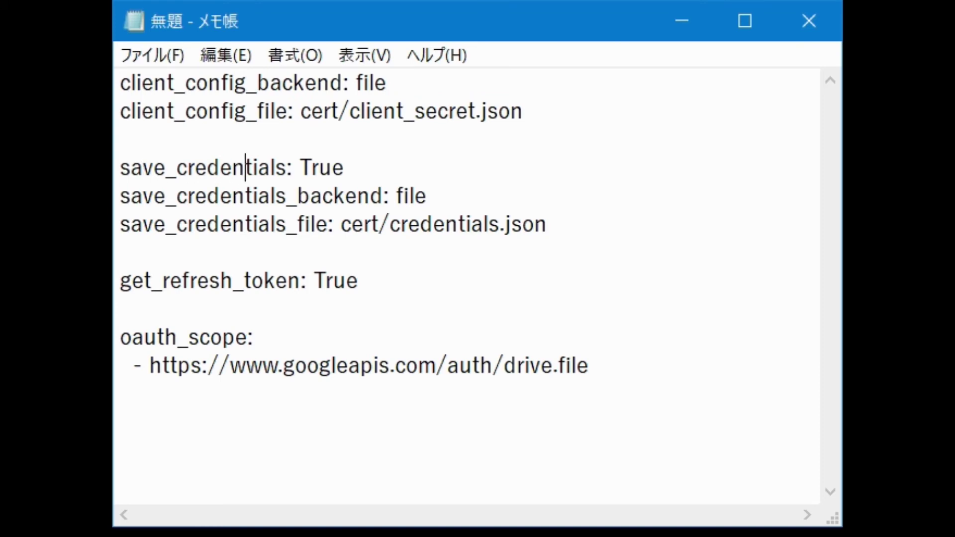
{"action": "key", "text": "Right"}
{"action": "key", "text": "Right"}
{"action": "key", "text": "Right"}
{"action": "key", "text": "Right"}
{"action": "key", "text": "Right"}
{"action": "key", "text": "Right"}
{"action": "key", "text": "shift+Right"}
{"action": "key", "text": "shift+Right"}
{"action": "key", "text": "shift+Right"}
{"action": "key", "text": "shift+Right"}
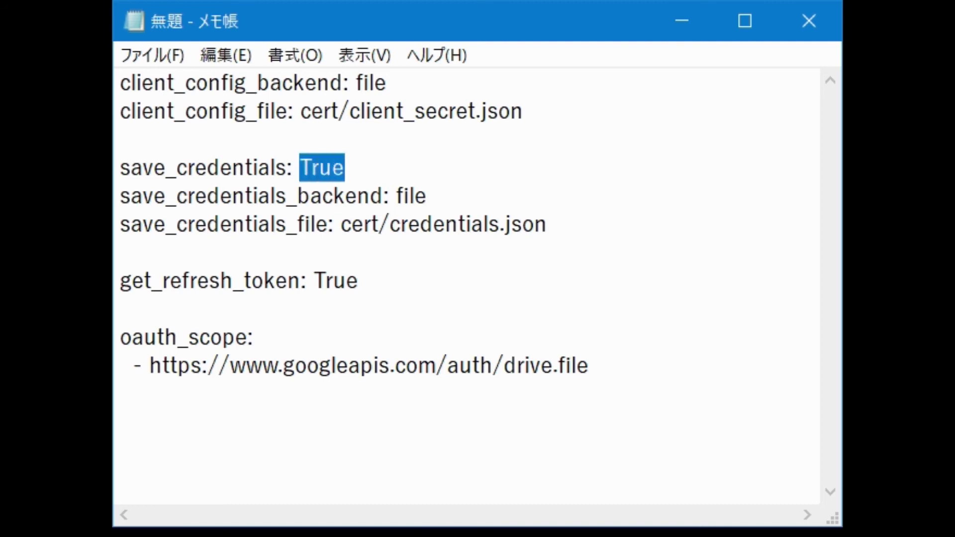
Select the value file in the save_credentials_backend line.
{"action": "key", "text": "Down"}
{"action": "key", "text": "Right"}
{"action": "key", "text": "Right"}
{"action": "key", "text": "Right"}
{"action": "key", "text": "Right"}
{"action": "key", "text": "Right"}
{"action": "key", "text": "shift+Right"}
{"action": "key", "text": "shift+Right"}
{"action": "key", "text": "shift+Right"}
{"action": "key", "text": "shift+Right"}
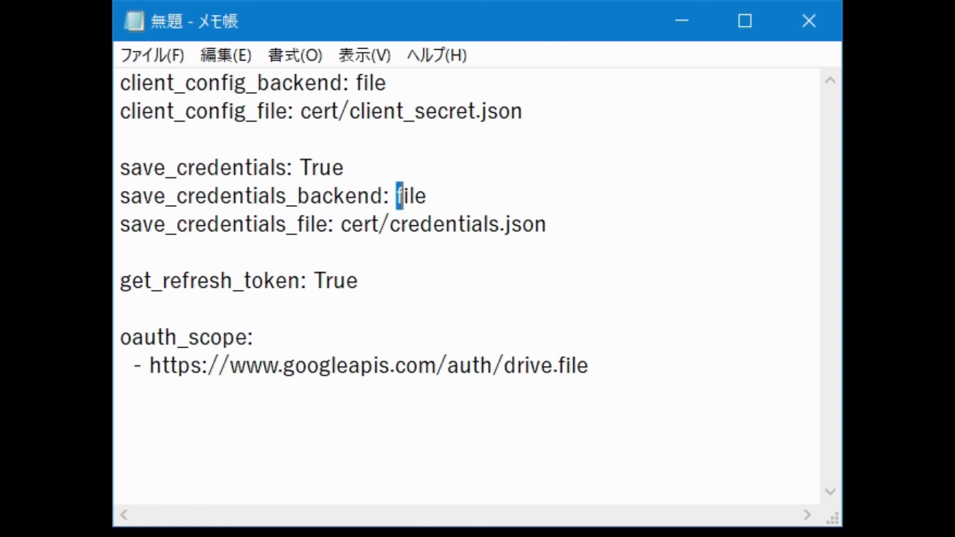
Select the path cert/credentials.json in the save_credentials_file line.
{"action": "key", "text": "Down"}
{"action": "key", "text": "Left"}
{"action": "key", "text": "Left"}
{"action": "key", "text": "Left"}
{"action": "key", "text": "Left"}
{"action": "key", "text": "Left"}
{"action": "key", "text": "Left"}
{"action": "key", "text": "Left"}
{"action": "key", "text": "Left"}
{"action": "key", "text": "Left"}
{"action": "key", "text": "shift+Right"}
{"action": "key", "text": "shift+Right"}
{"action": "key", "text": "shift+Right"}
{"action": "key", "text": "shift+Right"}
{"action": "key", "text": "shift+Right"}
{"action": "key", "text": "shift+Right"}
{"action": "key", "text": "shift+Right"}
{"action": "key", "text": "shift+Right"}
{"action": "key", "text": "shift+Right"}
{"action": "key", "text": "shift+Right"}
{"action": "key", "text": "shift+Right"}
{"action": "key", "text": "shift+Right"}
{"action": "key", "text": "shift+Right"}
{"action": "key", "text": "shift+Right"}
{"action": "key", "text": "shift+Right"}
{"action": "key", "text": "shift+Right"}
{"action": "key", "text": "shift+Right"}
{"action": "key", "text": "shift+Right"}
{"action": "key", "text": "shift+Right"}
{"action": "key", "text": "shift+Right"}
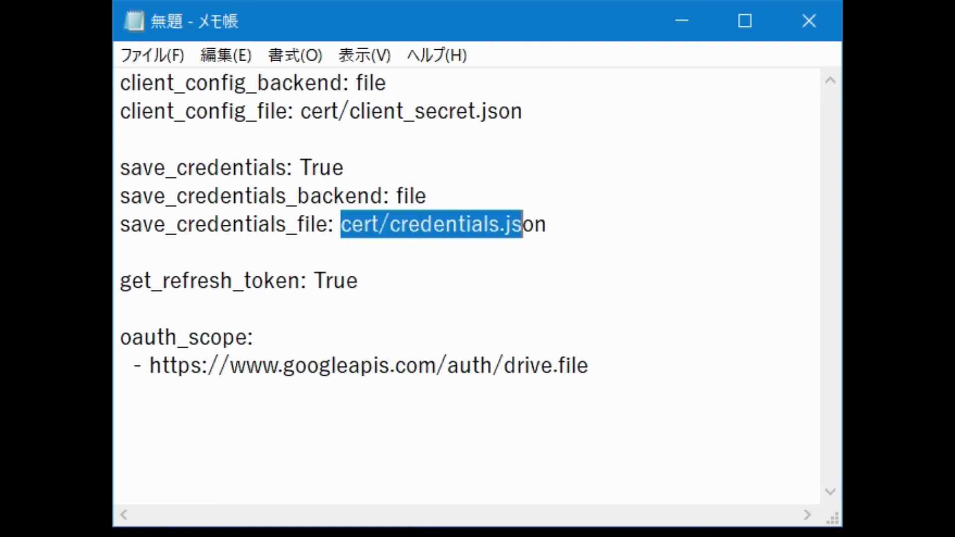
{"action": "key", "text": "shift+Right"}
{"action": "key", "text": "shift+Right"}
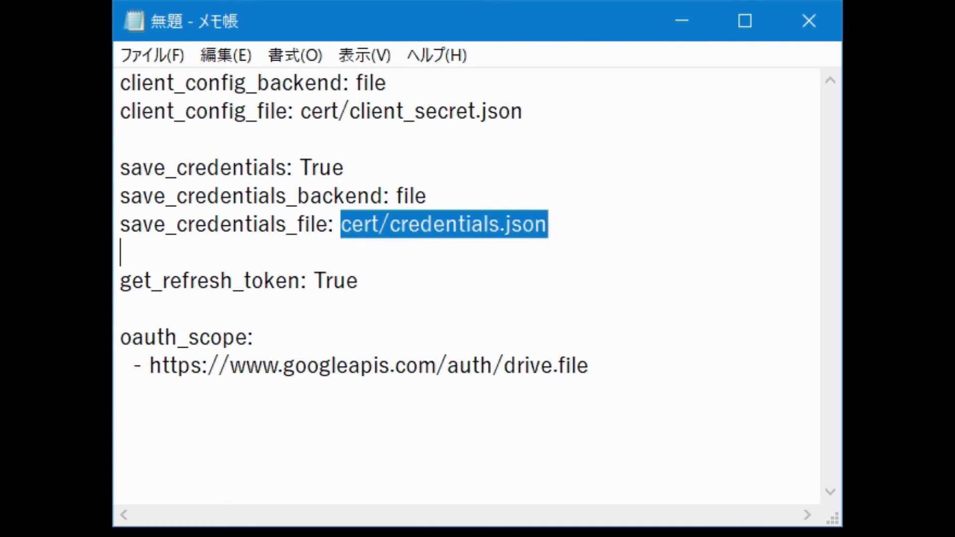
Select the oauth_scope heading line above the Google Drive scope URL.
{"action": "left_click", "coordinate": [120, 337]}
{"action": "left_click", "coordinate": [121, 365]}
{"action": "left_click", "coordinate": [120, 337]}
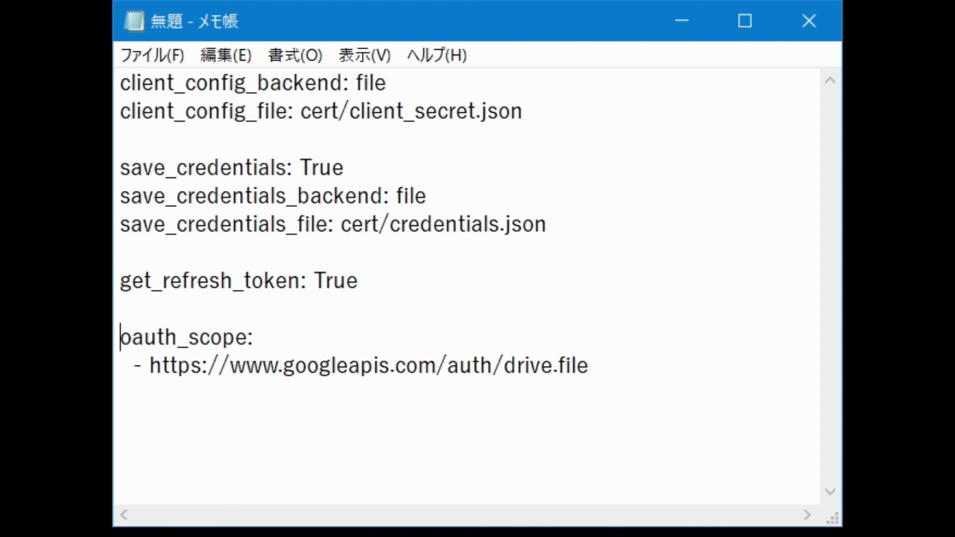
{"action": "key", "text": "shift+Down"}
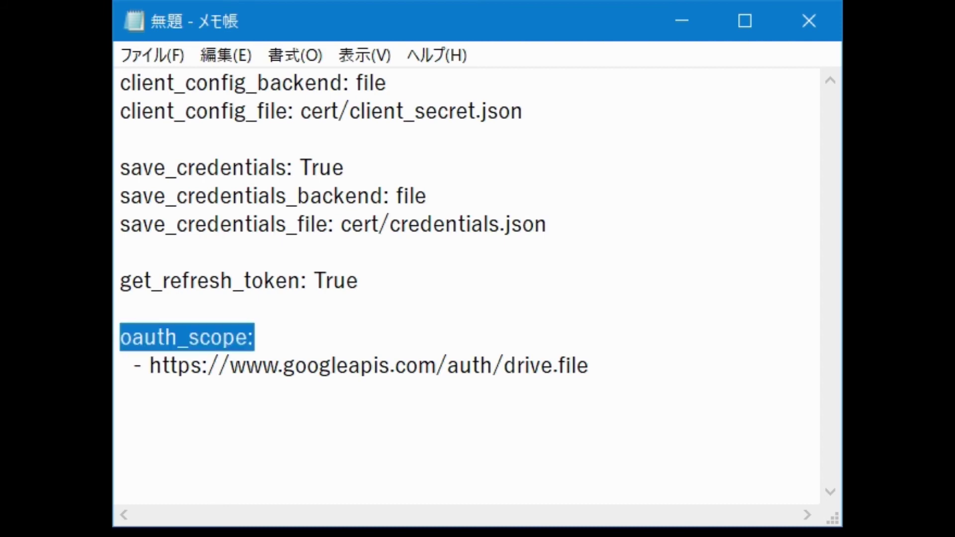
{"action": "key", "text": "Down"}
{"action": "key", "text": "Up"}
{"action": "key", "text": "Right"}
{"action": "key", "text": "Right"}
{"action": "key", "text": "Right"}
{"action": "key", "text": "Right"}
{"action": "key", "text": "Right"}
{"action": "key", "text": "Right"}
{"action": "key", "text": "Right"}
{"action": "key", "text": "Right"}
{"action": "key", "text": "Right"}
{"action": "key", "text": "Right"}
{"action": "key", "text": "Right"}
{"action": "key", "text": "Right"}
{"action": "key", "text": "Right"}
{"action": "key", "text": "Right"}
{"action": "key", "text": "Left"}
{"action": "key", "text": "Left"}
{"action": "key", "text": "Left"}
{"action": "key", "text": "shift+Right"}
{"action": "key", "text": "shift+Right"}
{"action": "key", "text": "shift+Right"}
{"action": "key", "text": "shift+Right"}
{"action": "key", "text": "shift+Right"}
{"action": "key", "text": "shift+Right"}
{"action": "key", "text": "shift+Right"}
{"action": "key", "text": "shift+Right"}
{"action": "key", "text": "shift+Right"}
{"action": "key", "text": "shift+Right"}
{"action": "key", "text": "shift+Right"}
{"action": "key", "text": "shift+Right"}
{"action": "key", "text": "shift+Right"}
{"action": "key", "text": "shift+Right"}
{"action": "key", "text": "shift+Right"}
{"action": "key", "text": "shift+Right"}
{"action": "key", "text": "shift+Right"}
{"action": "key", "text": "shift+Right"}
{"action": "key", "text": "shift+Right"}
{"action": "key", "text": "shift+Right"}
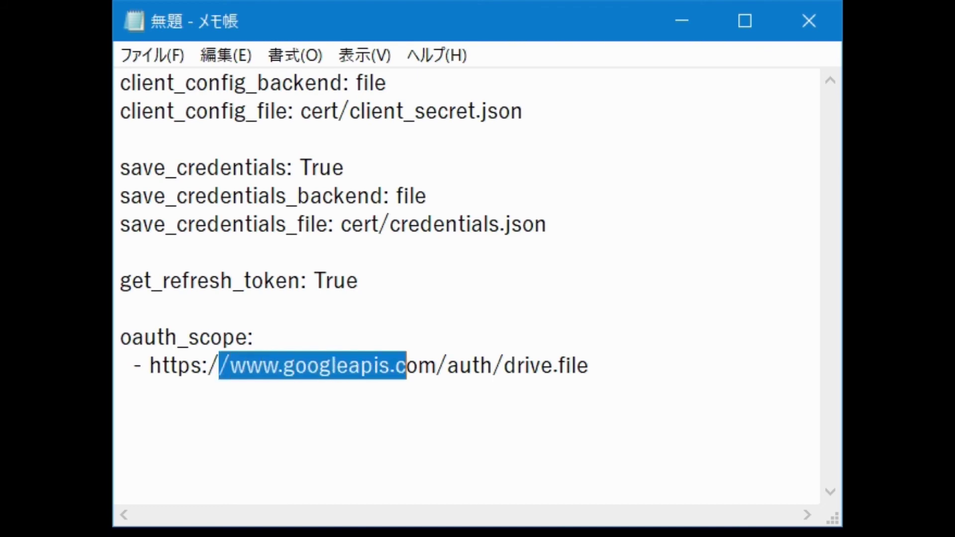
{"action": "key", "text": "shift+Right"}
{"action": "key", "text": "shift+Right"}
{"action": "key", "text": "shift+Right"}
{"action": "key", "text": "shift+Right"}
{"action": "key", "text": "shift+Right"}
{"action": "key", "text": "shift+Right"}
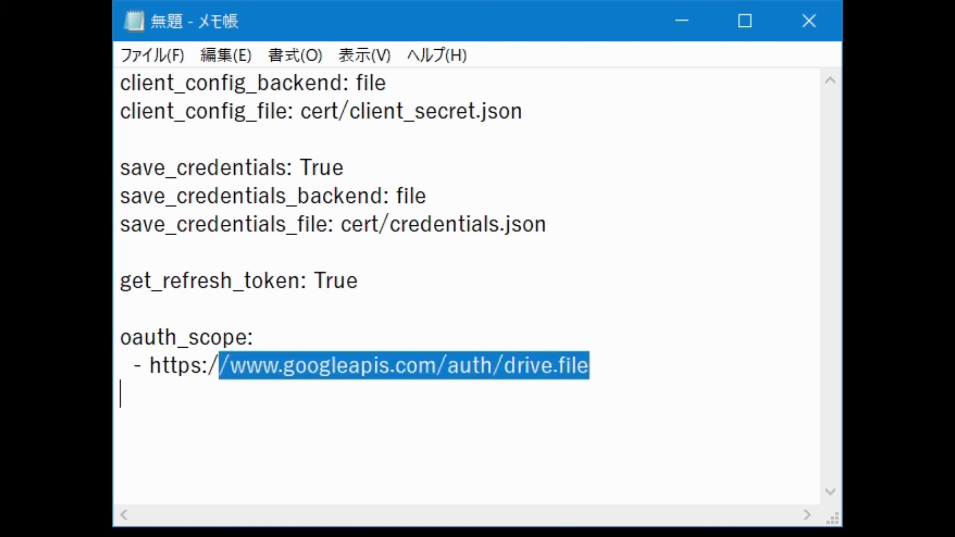
{"action": "key", "text": "Right"}
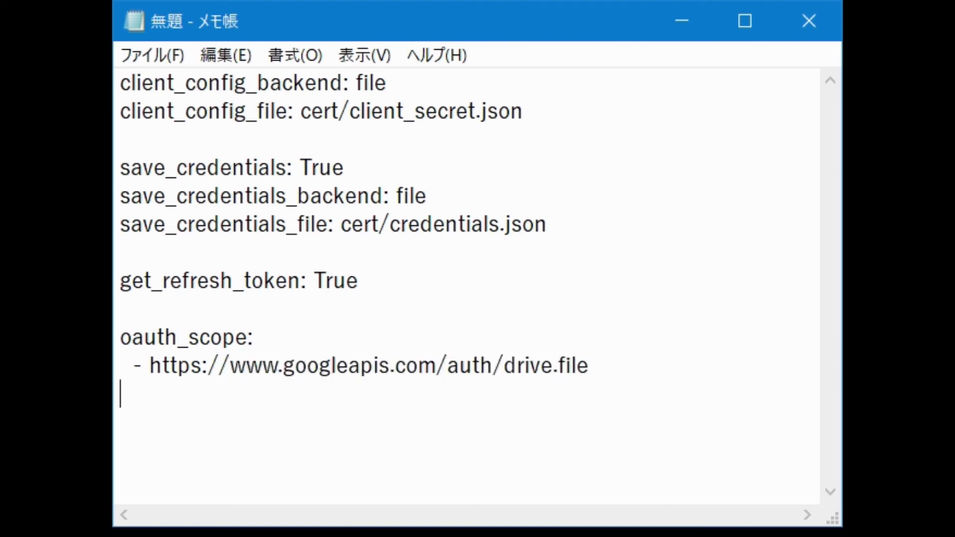
Select the word drive in the scope URL under oauth_scope.
{"action": "key", "text": "Up"}
{"action": "key", "text": "Right"}
{"action": "key", "text": "Right"}
{"action": "key", "text": "Right"}
{"action": "key", "text": "Right"}
{"action": "key", "text": "Right"}
{"action": "key", "text": "Right"}
{"action": "key", "text": "Right"}
{"action": "key", "text": "Right"}
{"action": "key", "text": "Right"}
{"action": "key", "text": "Right"}
{"action": "key", "text": "Right"}
{"action": "key", "text": "Right"}
{"action": "key", "text": "Right"}
{"action": "key", "text": "Right"}
{"action": "key", "text": "Right"}
{"action": "key", "text": "Right"}
{"action": "key", "text": "Right"}
{"action": "key", "text": "Right"}
{"action": "key", "text": "Right"}
{"action": "key", "text": "Right"}
{"action": "key", "text": "Right"}
{"action": "key", "text": "Right"}
{"action": "key", "text": "Right"}
{"action": "key", "text": "Right"}
{"action": "key", "text": "Right"}
{"action": "key", "text": "Right"}
{"action": "key", "text": "Right"}
{"action": "key", "text": "Right"}
{"action": "key", "text": "Right"}
{"action": "key", "text": "Right"}
{"action": "key", "text": "Right"}
{"action": "key", "text": "Right"}
{"action": "key", "text": "Right"}
{"action": "key", "text": "Right"}
{"action": "key", "text": "Right"}
{"action": "key", "text": "Right"}
{"action": "key", "text": "Right"}
{"action": "key", "text": "Right"}
{"action": "key", "text": "Right"}
{"action": "key", "text": "Right"}
{"action": "key", "text": "Left"}
{"action": "key", "text": "Left"}
{"action": "key", "text": "Left"}
{"action": "key", "text": "Left"}
{"action": "key", "text": "Left"}
{"action": "key", "text": "Left"}
{"action": "key", "text": "Left"}
{"action": "key", "text": "Right"}
{"action": "key", "text": "shift+Right"}
{"action": "key", "text": "shift+Right"}
{"action": "key", "text": "shift+Right"}
{"action": "key", "text": "shift+Right"}
{"action": "key", "text": "shift+Right"}
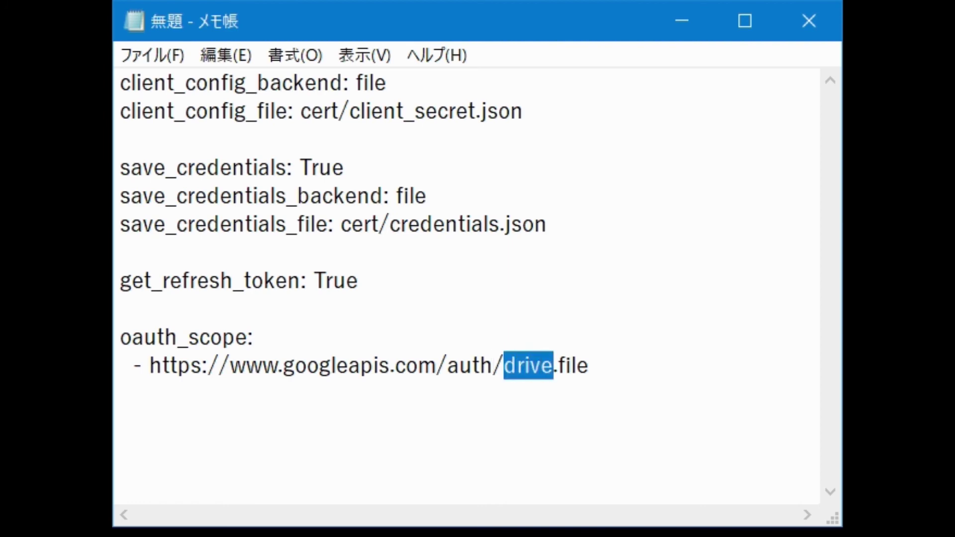
Select the .file suffix at the end of the scope URL, and clear the selection.
{"action": "key", "text": "Right"}
{"action": "key", "text": "Right"}
{"action": "key", "text": "Left"}
{"action": "key", "text": "Left"}
{"action": "key", "text": "shift+Right"}
{"action": "key", "text": "shift+Right"}
{"action": "key", "text": "shift+Right"}
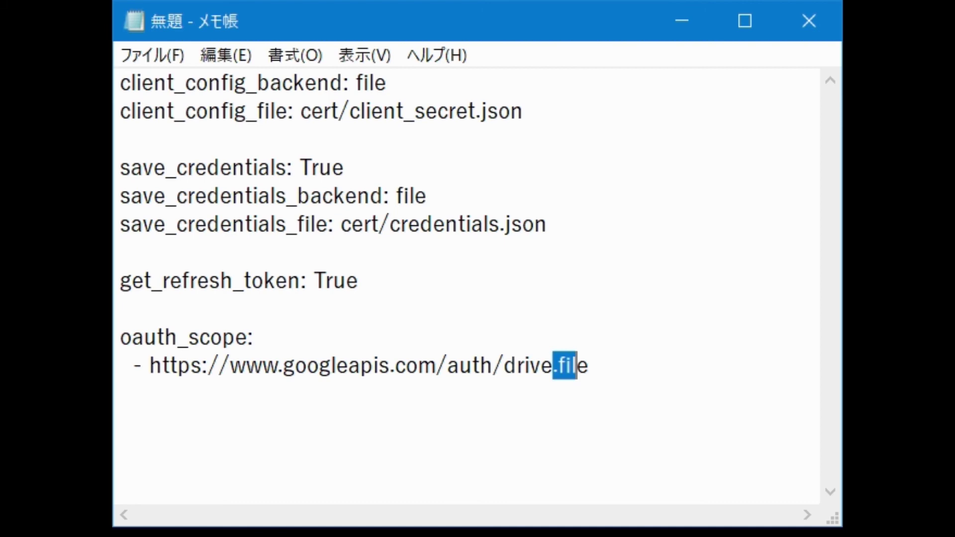
{"action": "key", "text": "Right"}
{"action": "key", "text": "Left"}
{"action": "key", "text": "Left"}
{"action": "key", "text": "Left"}
{"action": "key", "text": "Left"}
{"action": "key", "text": "Left"}
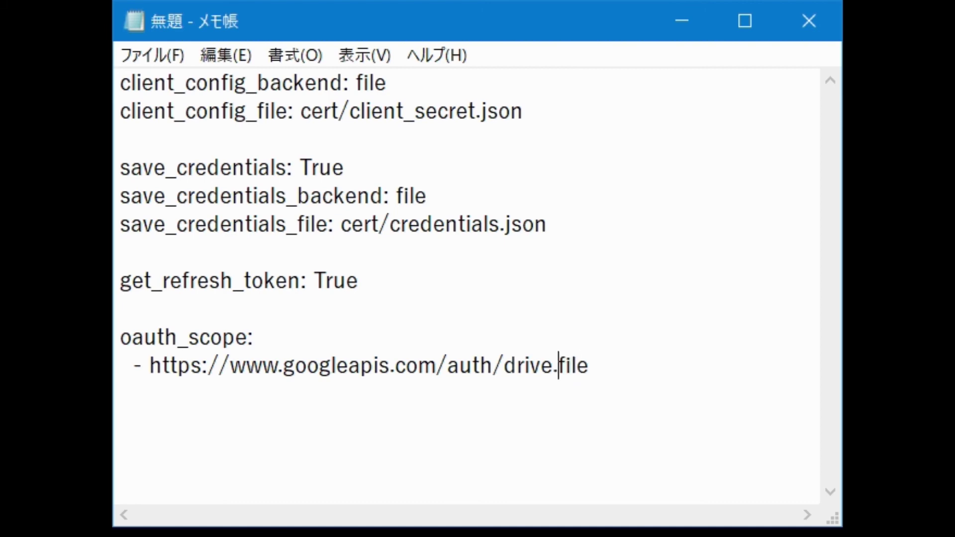
{"action": "key", "text": "Left"}
{"action": "key", "text": "Left"}
{"action": "key", "text": "Left"}
{"action": "key", "text": "Left"}
{"action": "key", "text": "Right"}
{"action": "key", "text": "Right"}
{"action": "key", "text": "Left"}
{"action": "key", "text": "Left"}
{"action": "key", "text": "Left"}
{"action": "key", "text": "Left"}
{"action": "key", "text": "Right"}
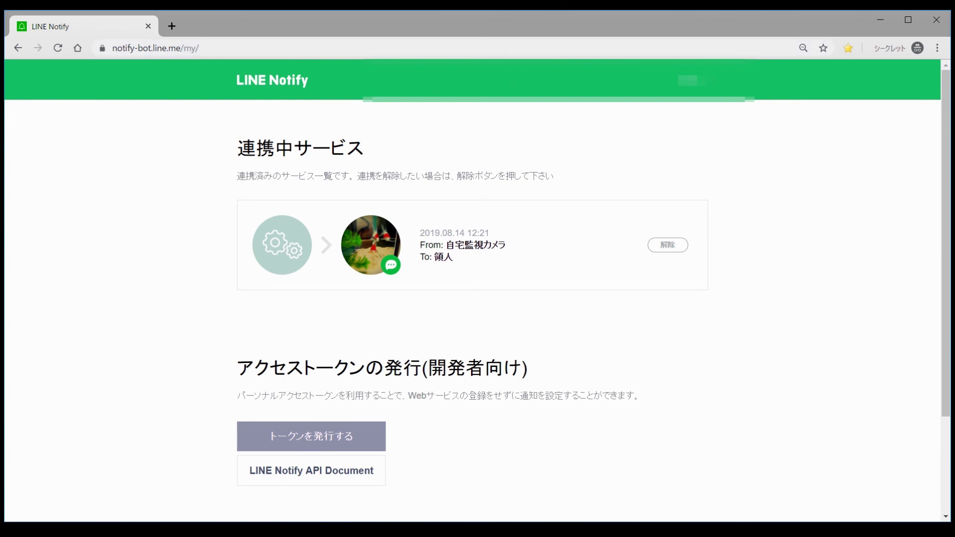
Switch to LINE Notify in the browser and open the account's personal page.
{"action": "left_click", "coordinate": [689, 79]}
{"action": "left_click", "coordinate": [657, 128]}
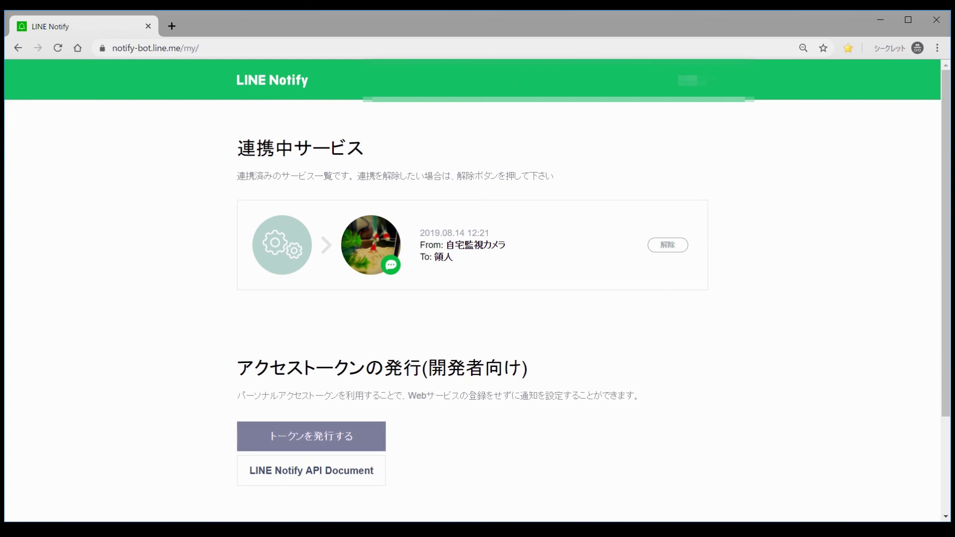
Fill in a new access token request named ああああ with 1:1でLINE Notifyから通知を受け取る as recipient, and dismiss it without issuing the token.
{"action": "left_click", "coordinate": [311, 436]}
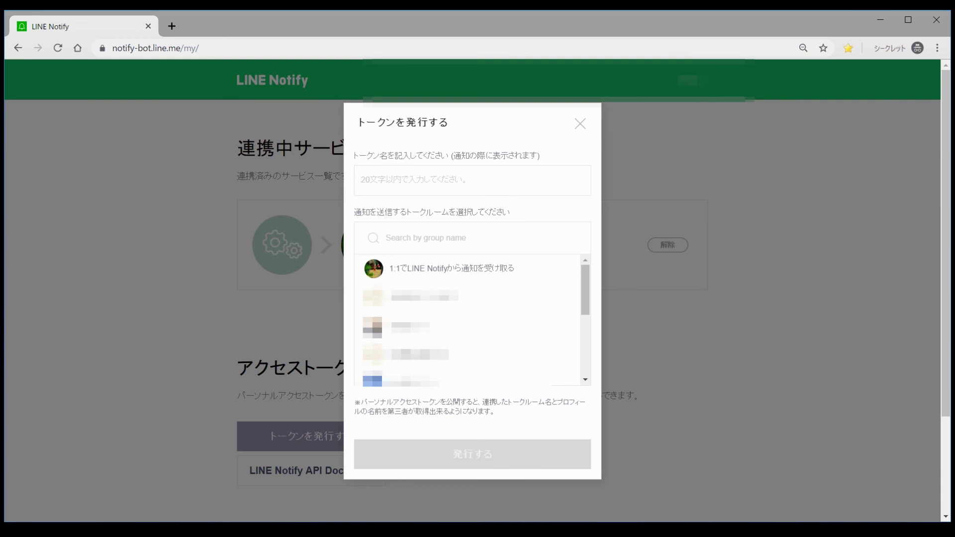
{"action": "type", "text": "ああああ"}
{"action": "key", "text": "Return"}
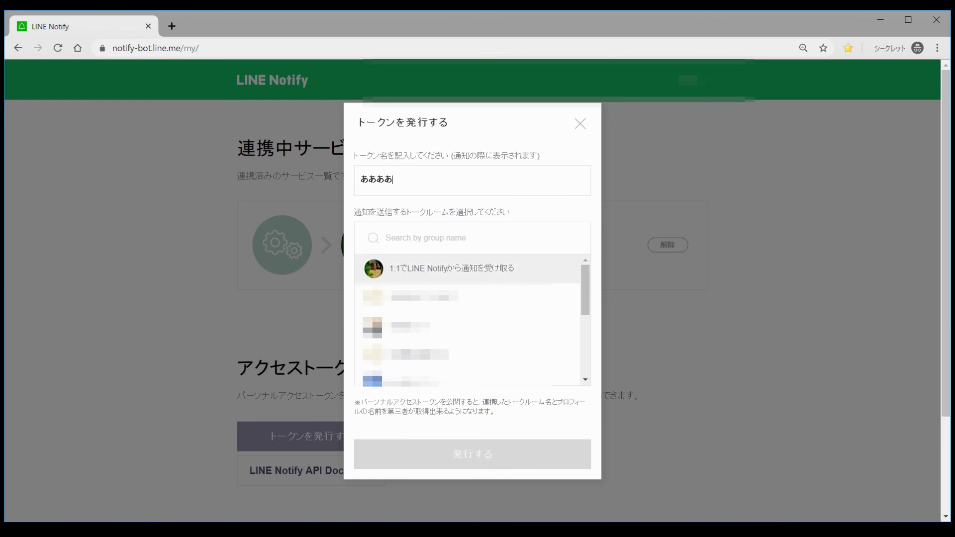
{"action": "left_click", "coordinate": [453, 268]}
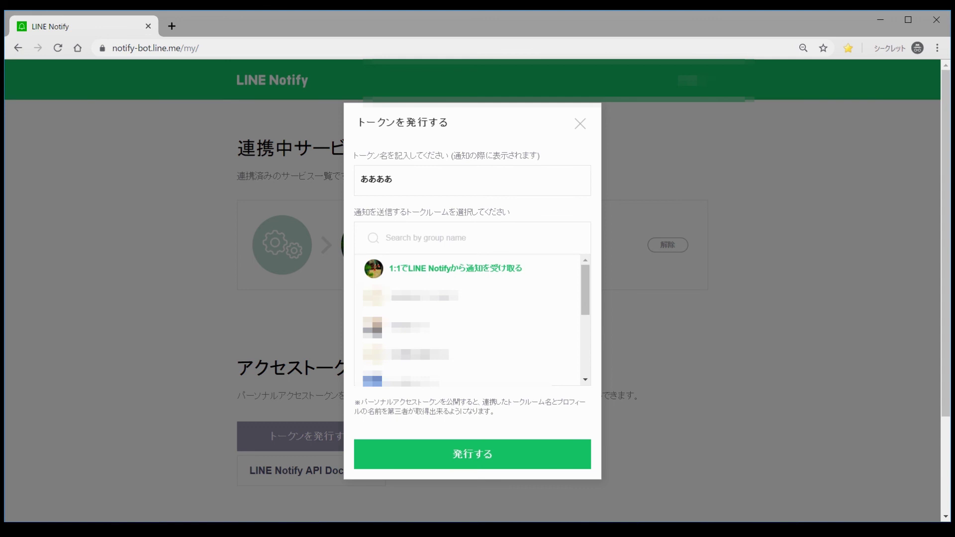
{"action": "key", "text": "Escape"}
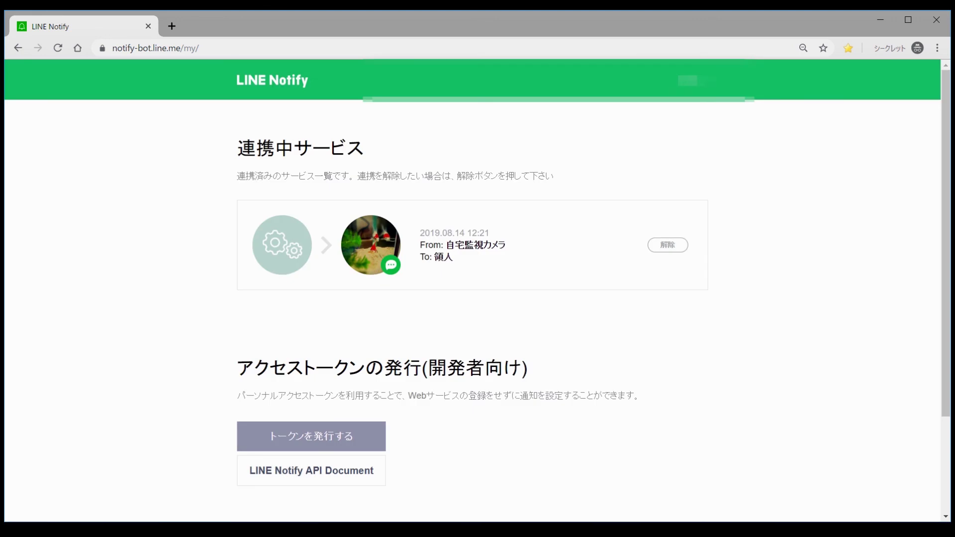